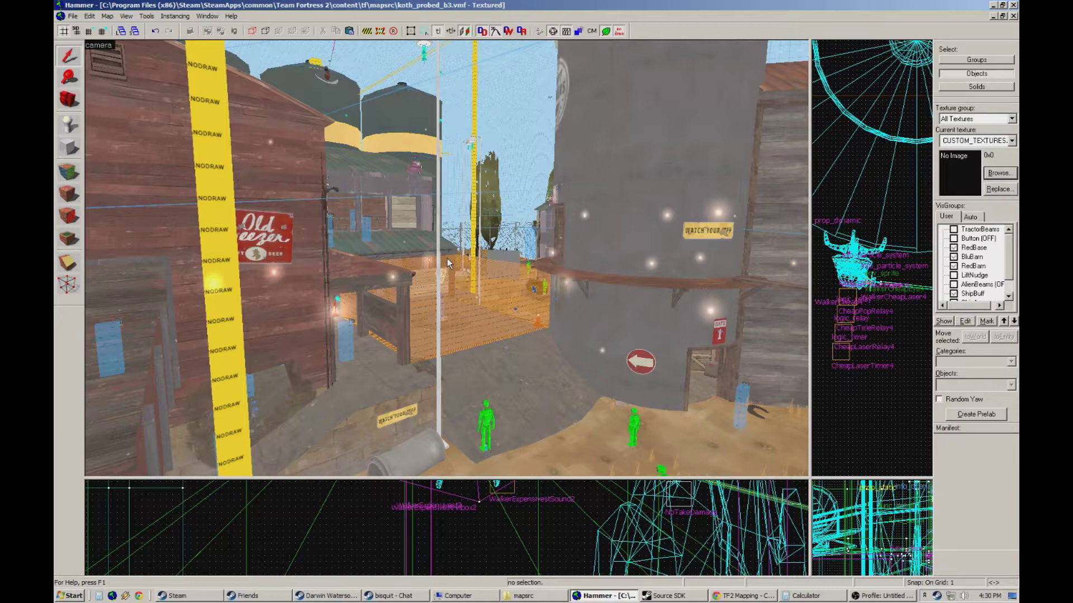
Select the AlienLifter1 door column in the yard and examine its height and surroundings across the map.
key(z)
key(w)
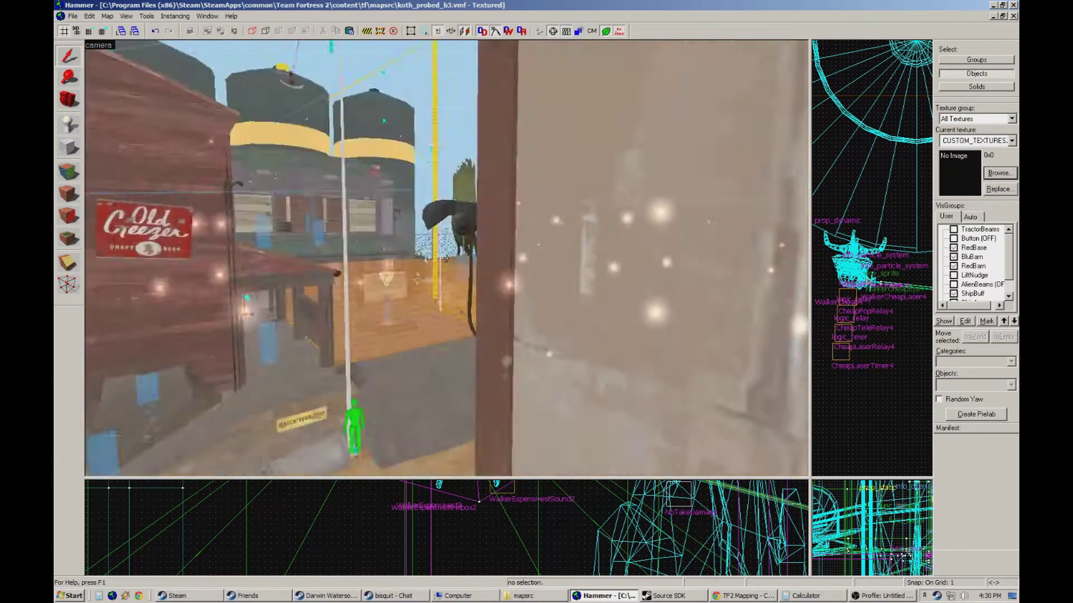
key(s)
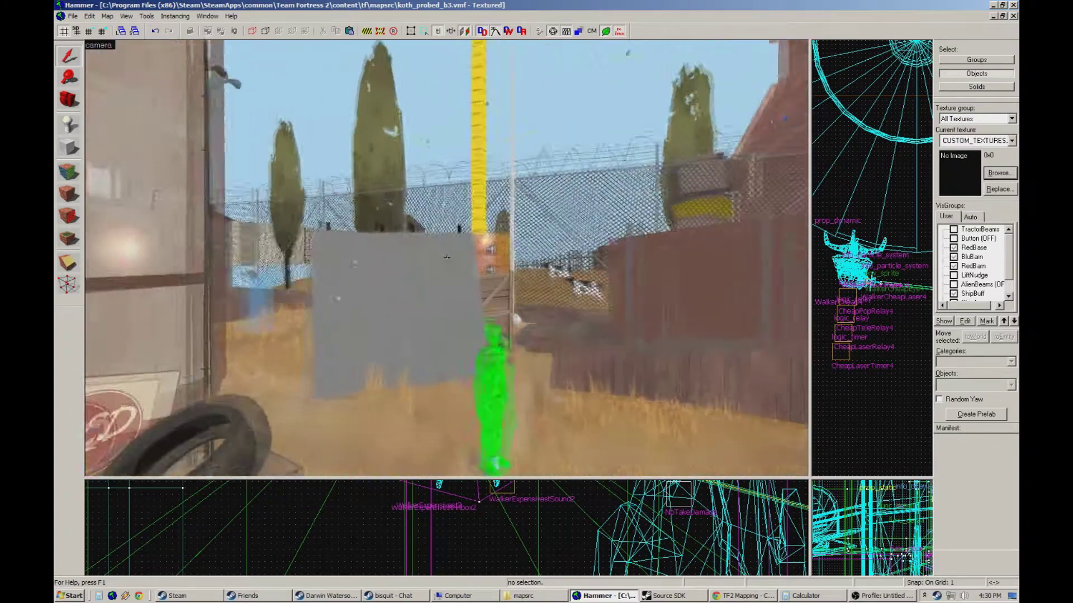
key(z)
click(441, 247)
key(z)
key(w)
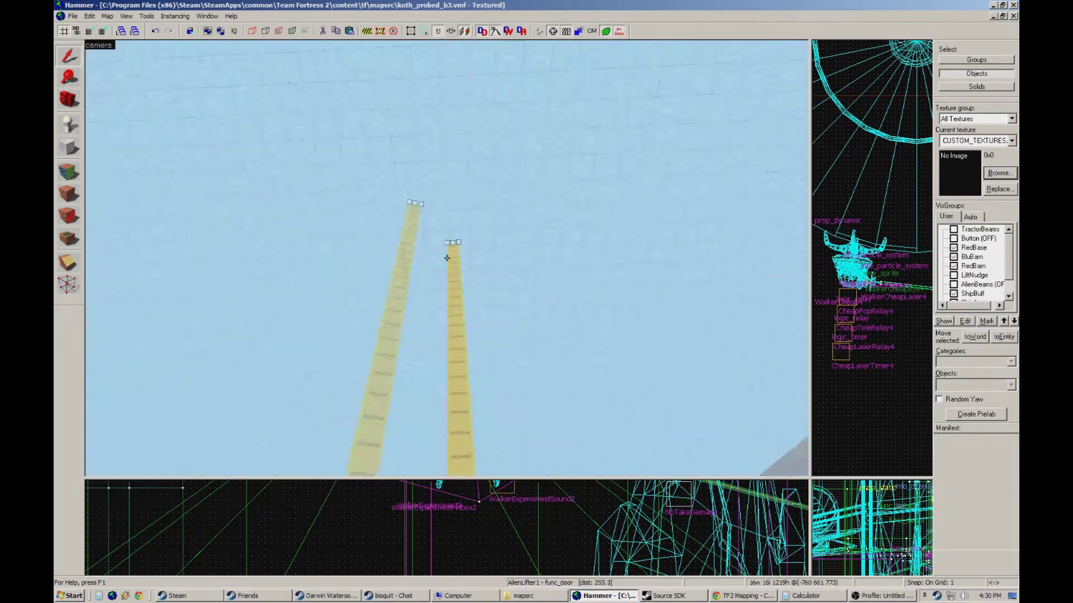
key(s)
key(w)
key(s)
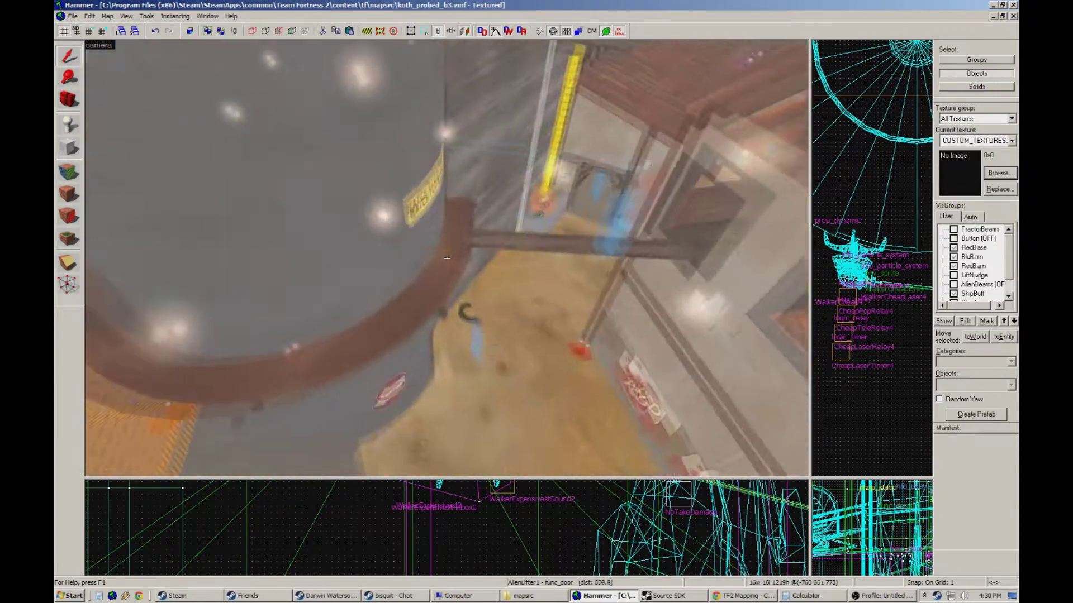
key(w)
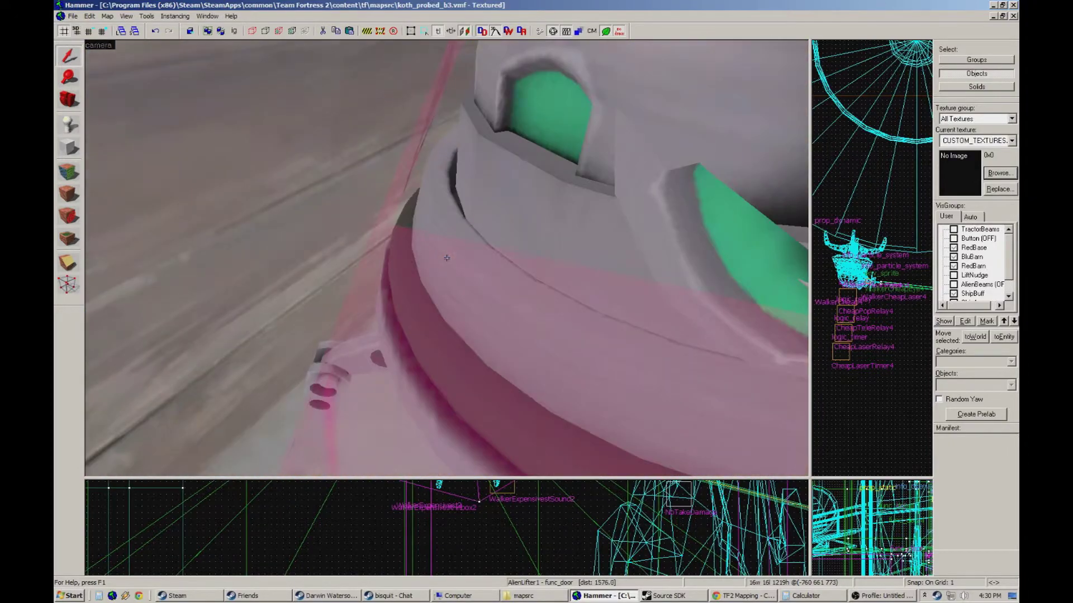
key(s)
key(w)
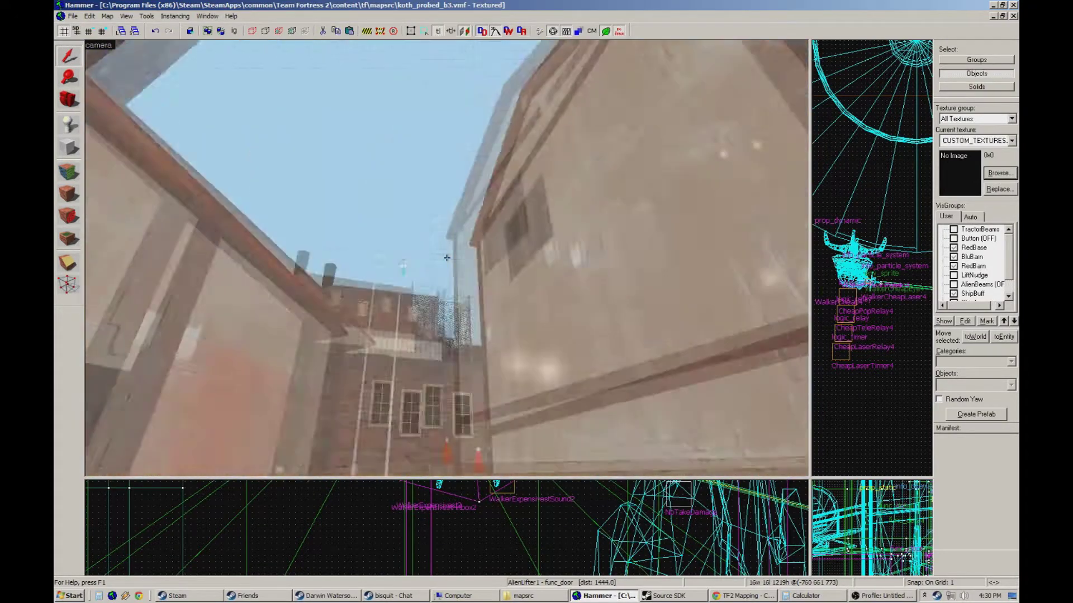
key(w)
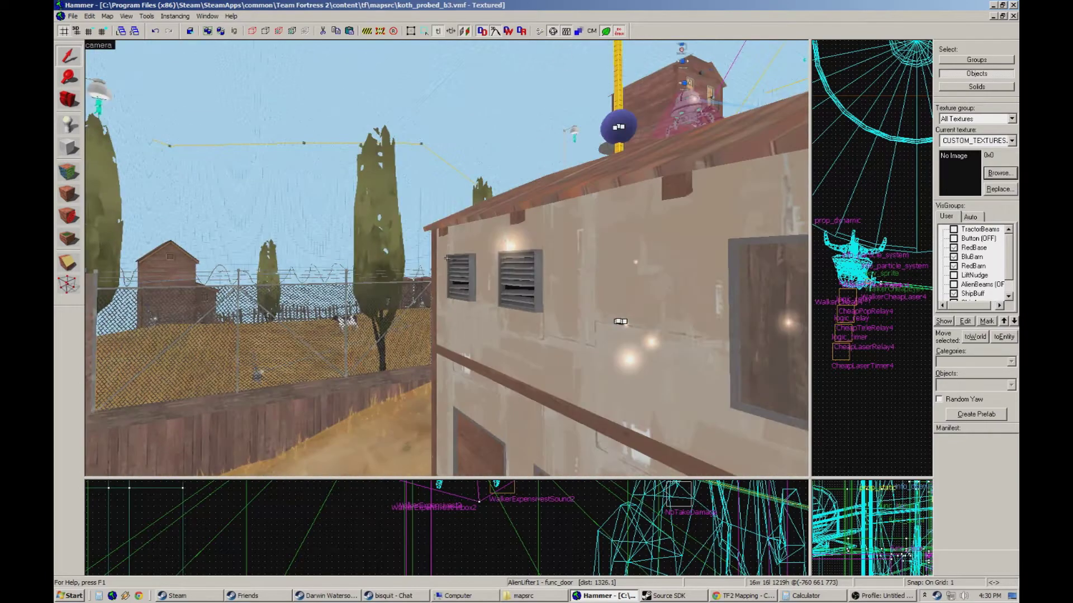
key(w)
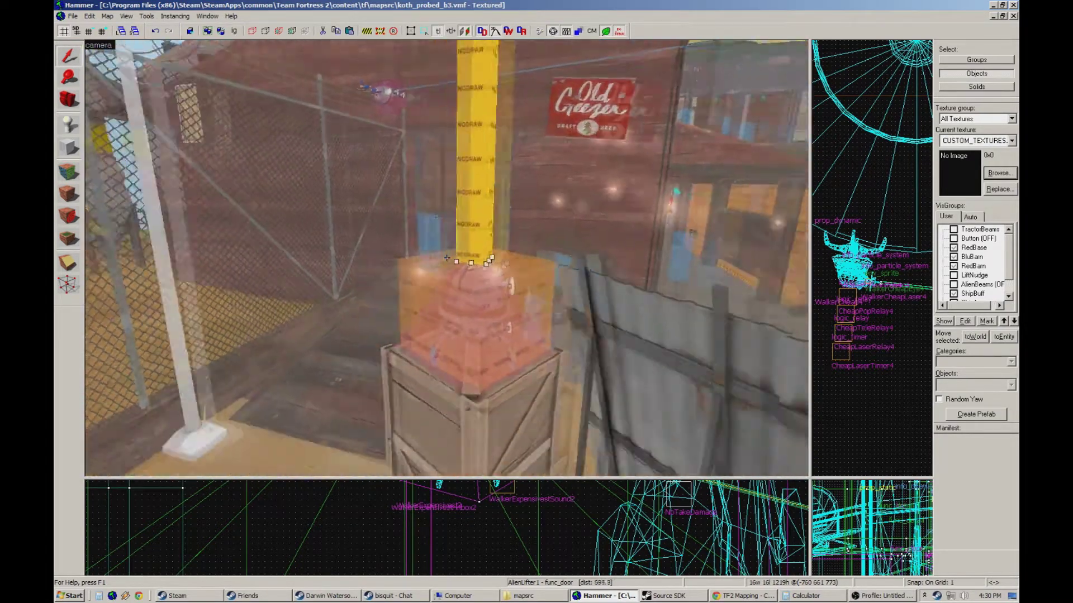
Place a new point entity beside the walker, against the trigger box on top of the wooden crate.
key(z)
key(shift+e)
click(394, 270)
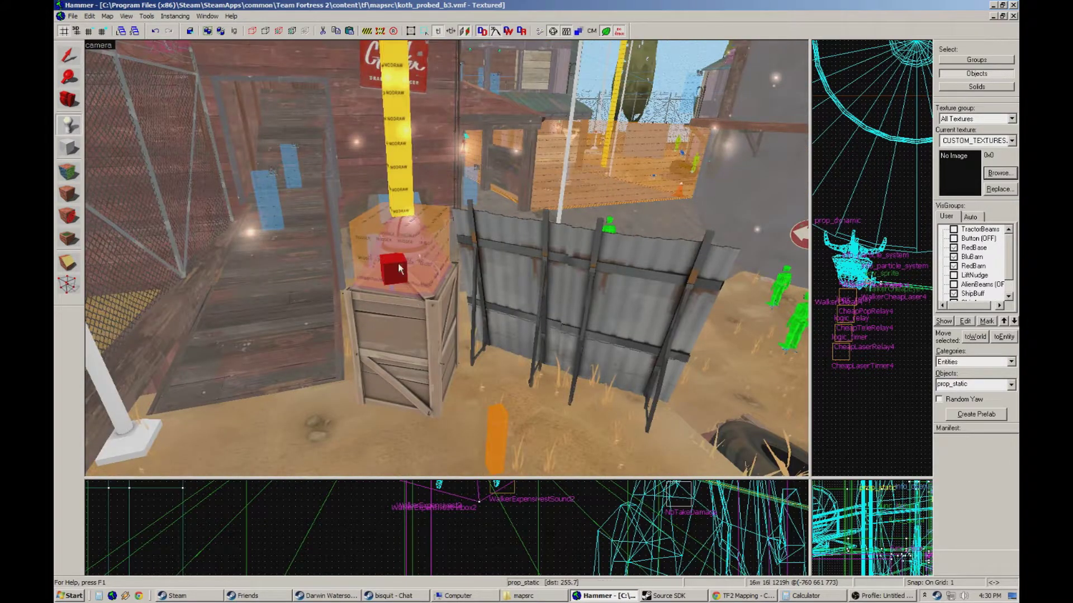
key(shift+s)
Change the new entity's class to point_template, apply it, and move its properties window clear of the crate.
double_click(390, 269)
click(429, 211)
text(point_template)
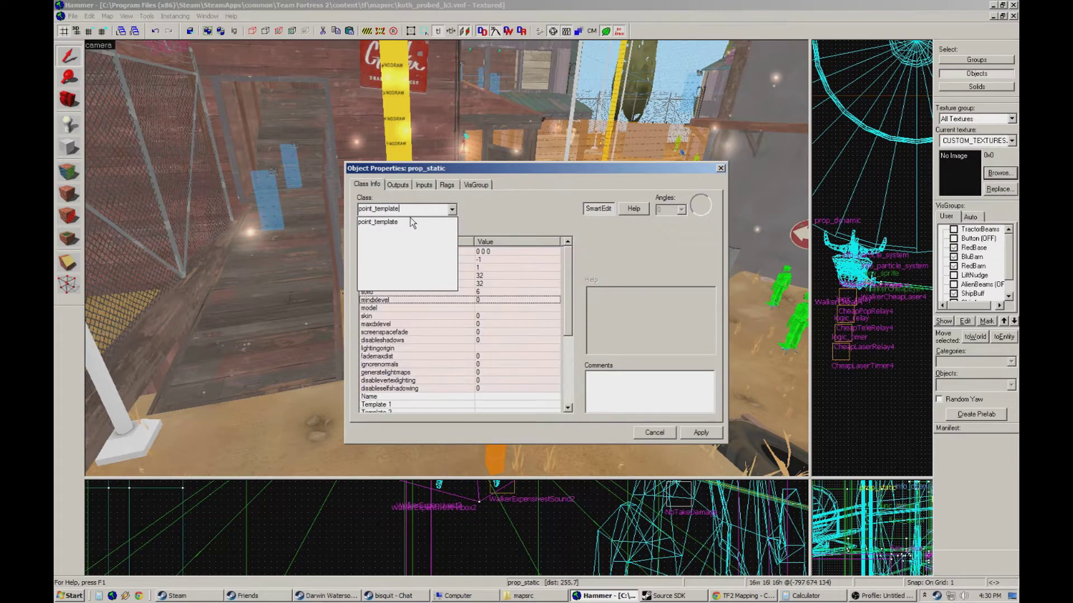
click(412, 222)
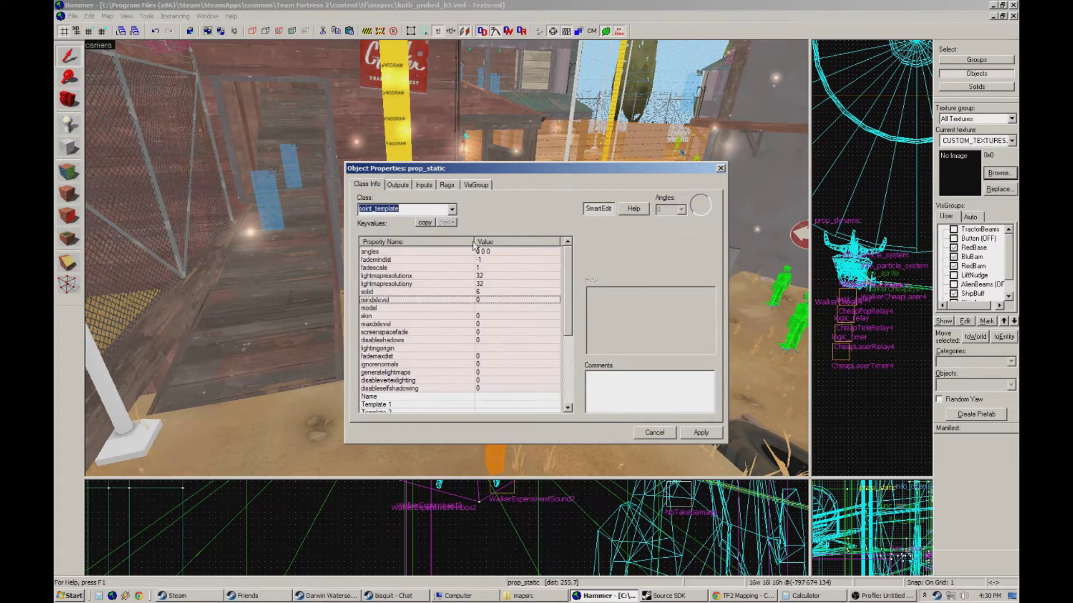
click(705, 433)
drag(545, 168, 717, 184)
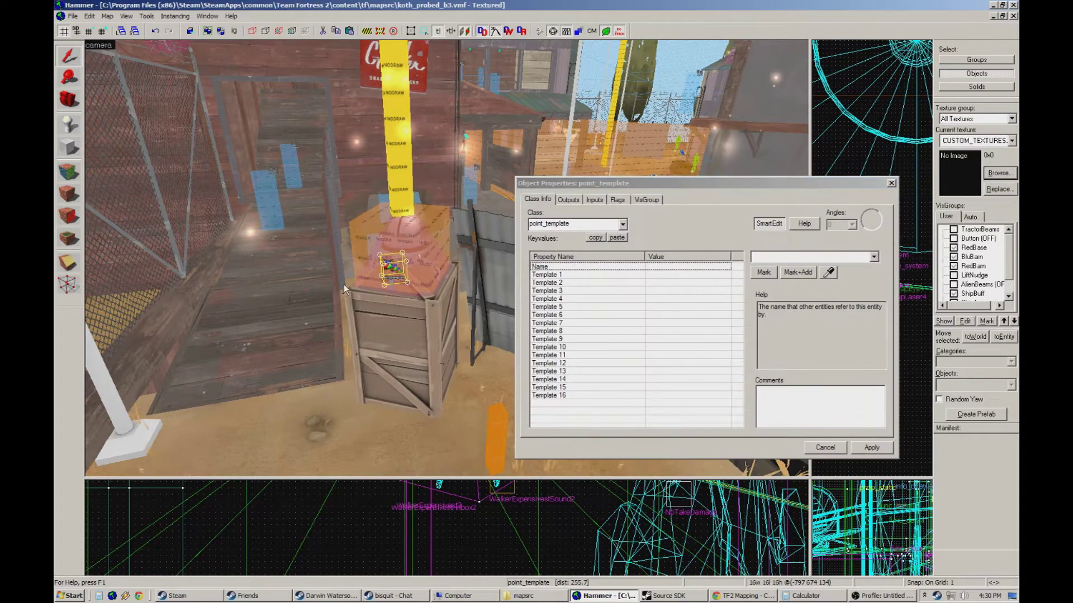
Select the walker's func_breakable hitbox inside the trigger box and copy its name, WalkerExpensiveHitbox6.
key(z)
key(w)
key(z)
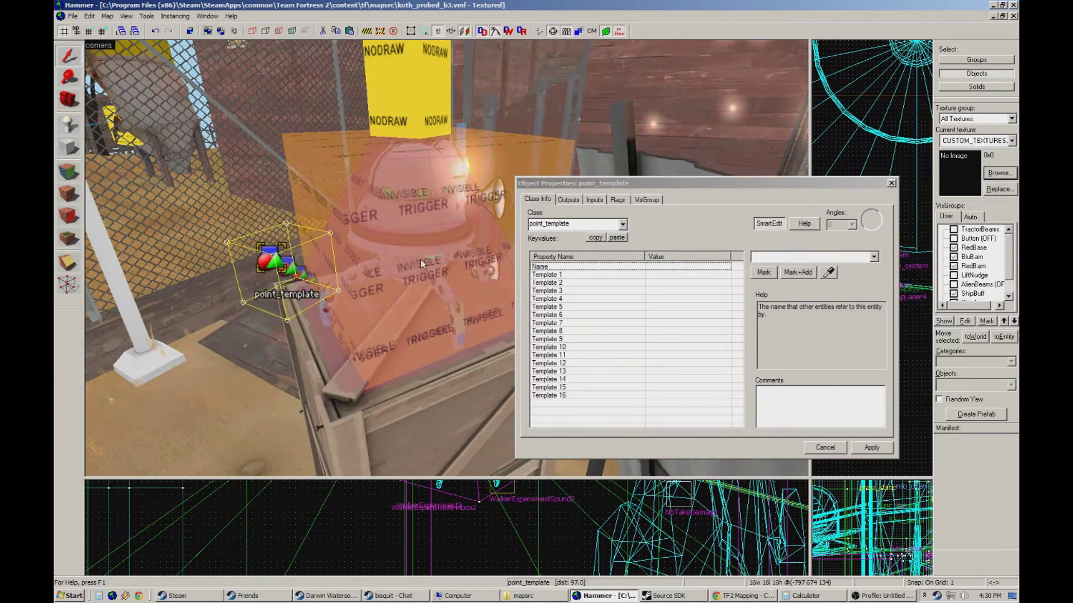
key(z)
key(w)
key(z)
click(423, 256)
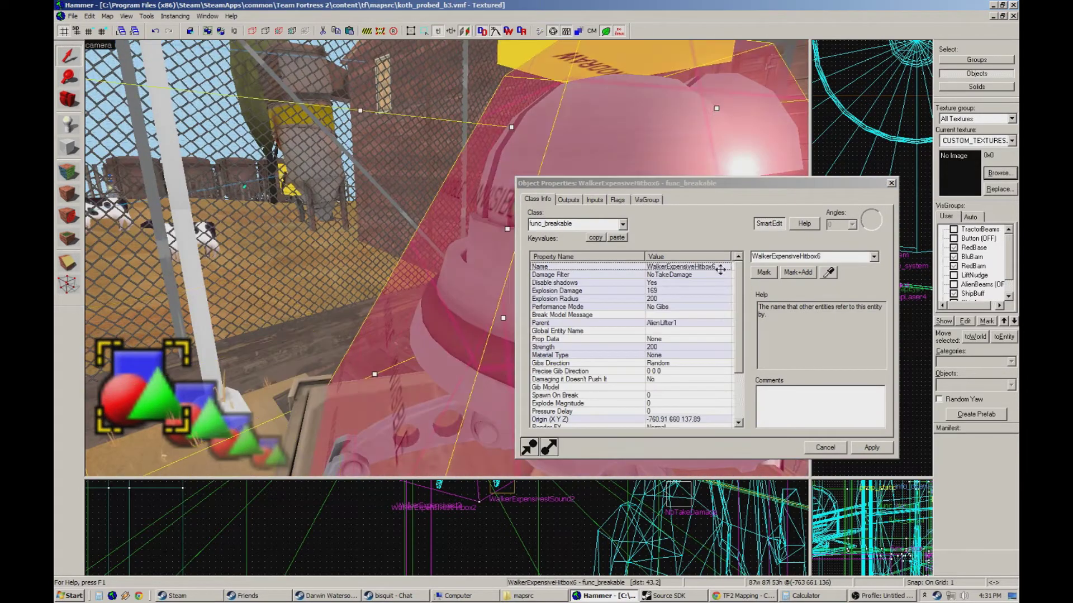
click(720, 269)
click(843, 259)
key(ctrl+c)
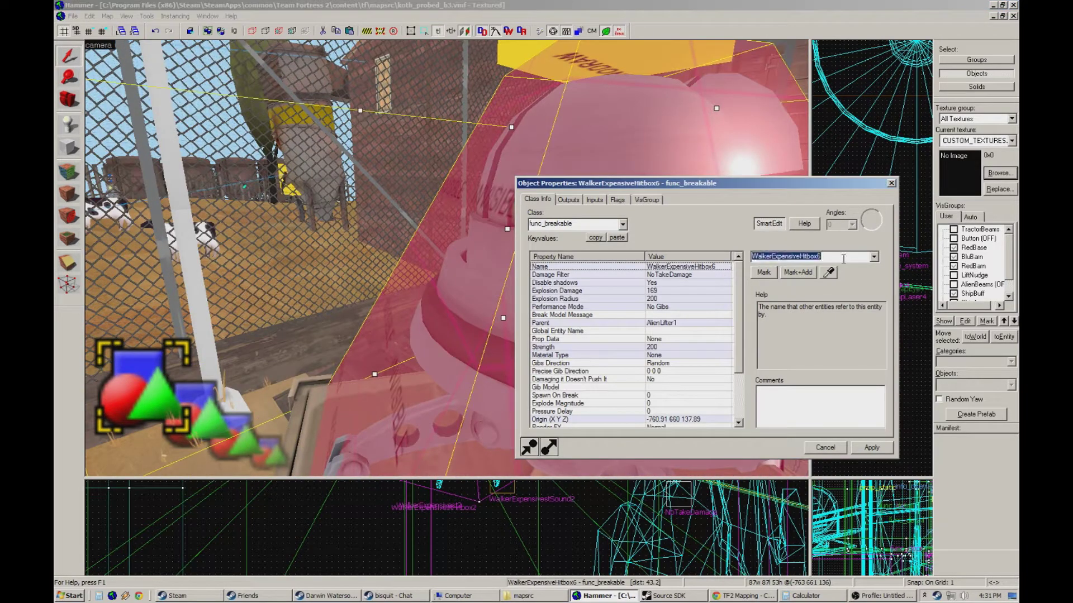
Set Template 1 of the point_template to WalkerExpensiveHitbox6.
click(228, 385)
click(680, 275)
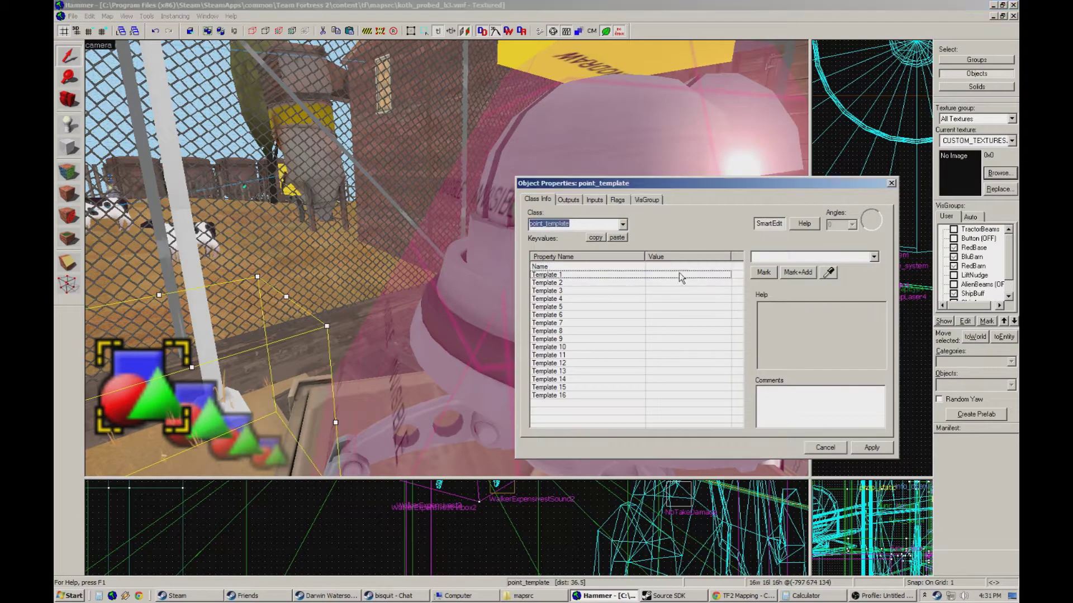
click(789, 257)
key(ctrl+v)
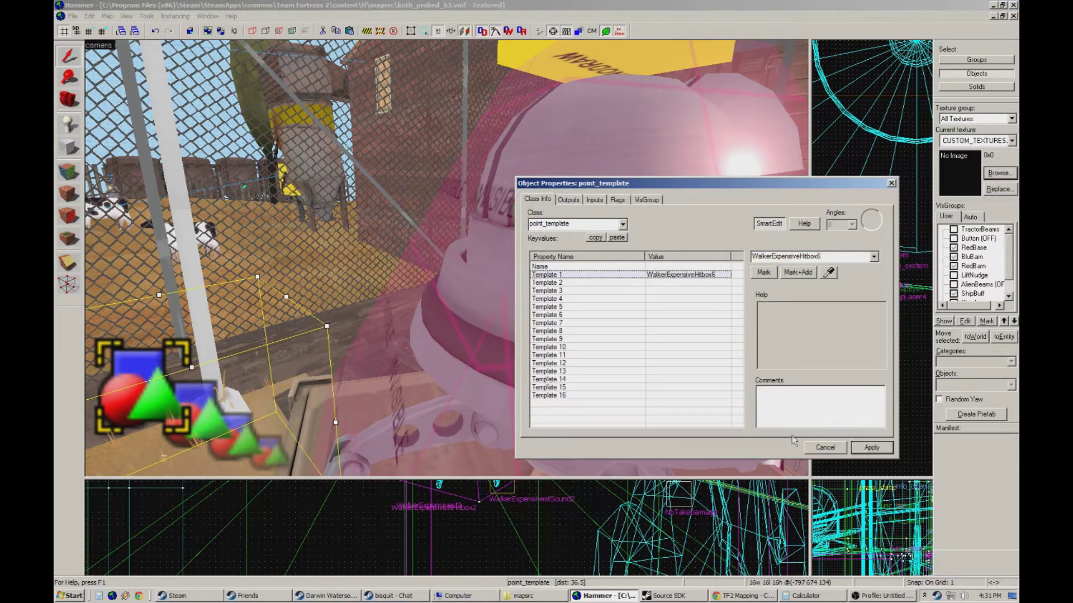
Reselect the walker's func_breakable hitbox and examine it and its properties up close.
key(z)
key(s)
key(z)
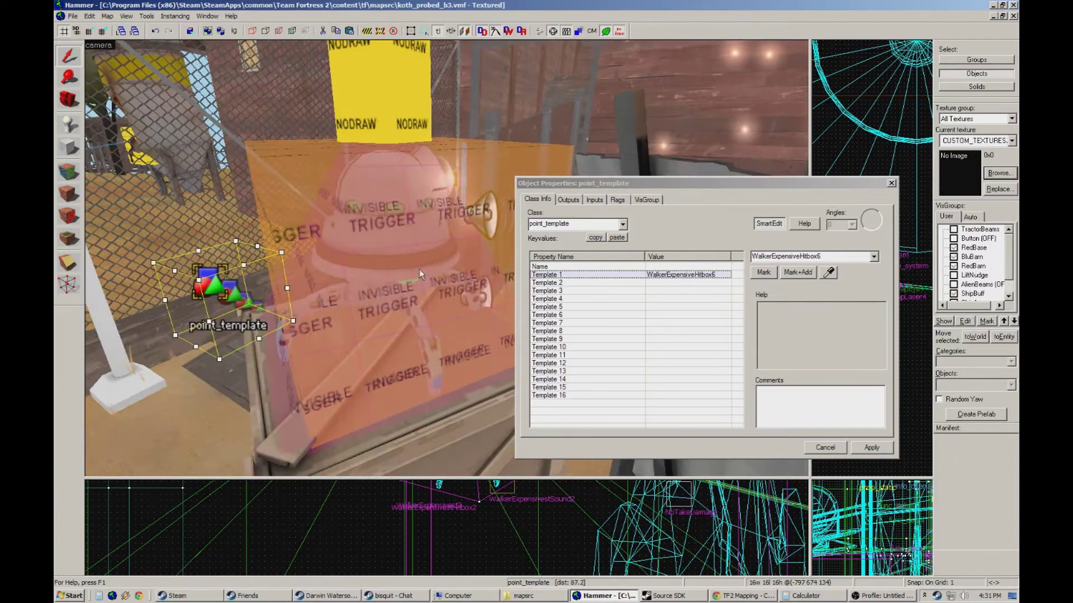
key(z)
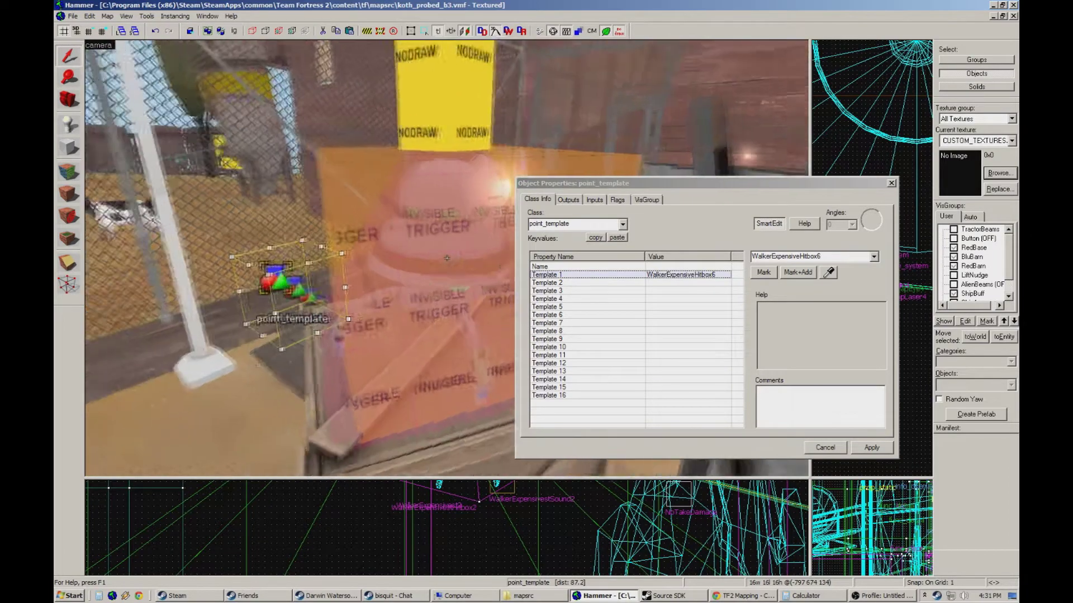
key(w)
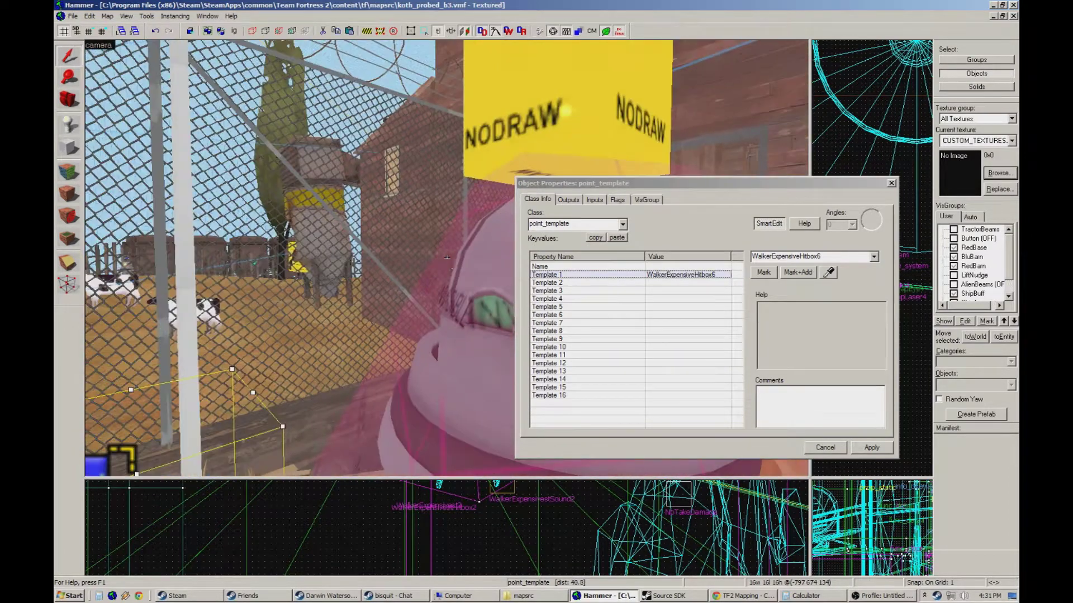
key(z)
click(449, 263)
key(z)
key(s)
key(z)
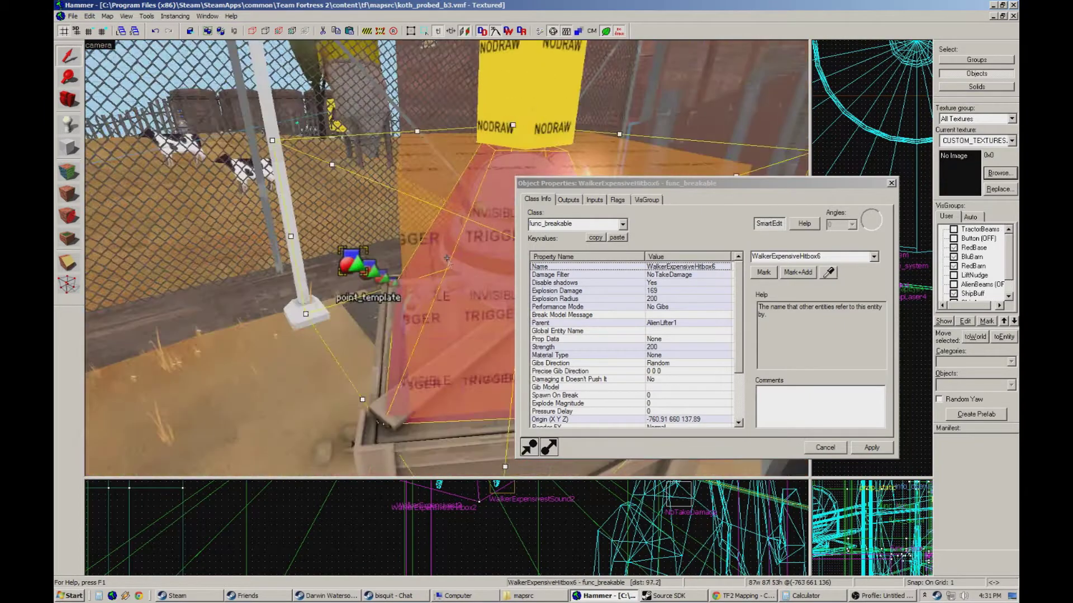
Name the point_template entity Template1 and apply the change.
click(339, 260)
click(348, 273)
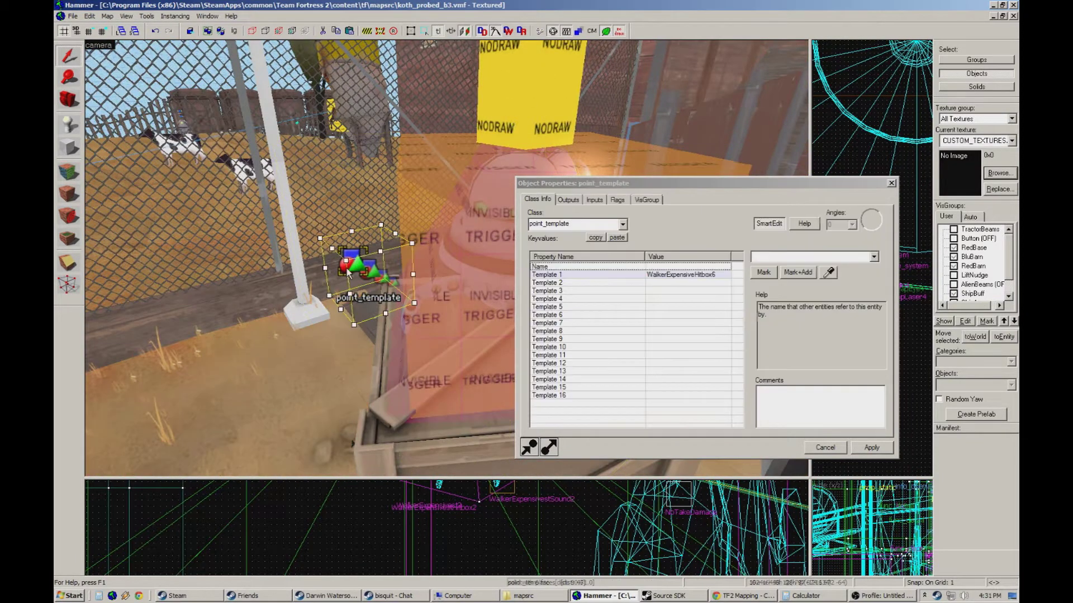
click(670, 268)
click(760, 256)
text(Template1)
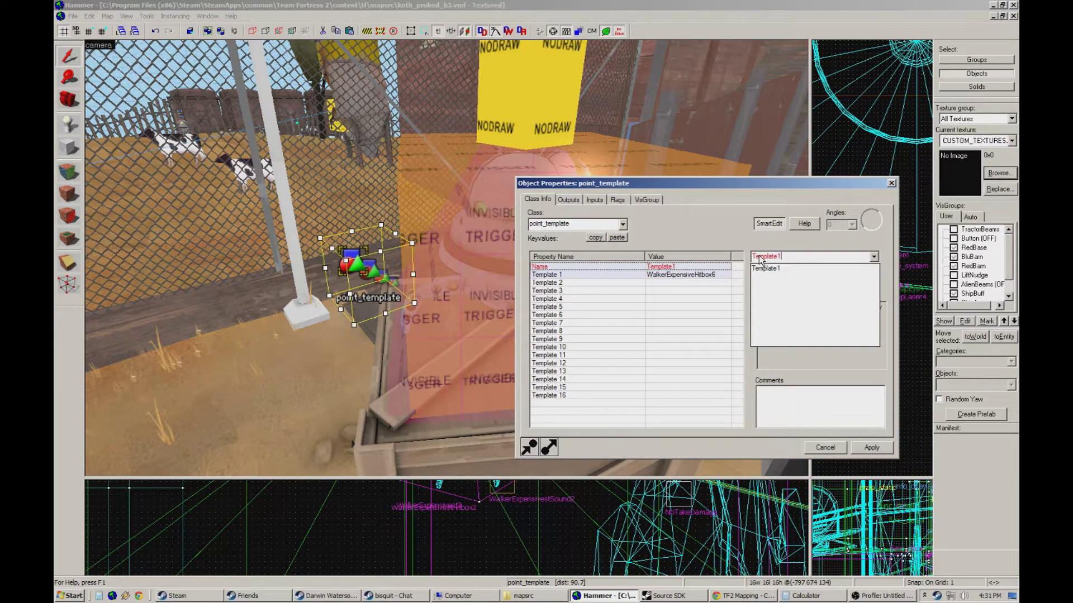
click(734, 197)
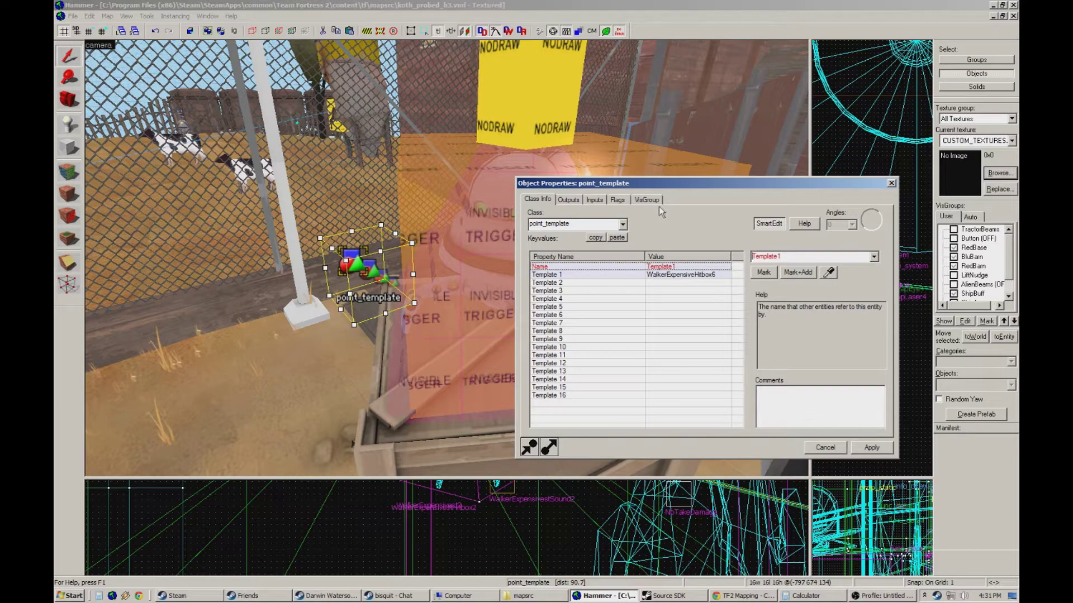
click(872, 447)
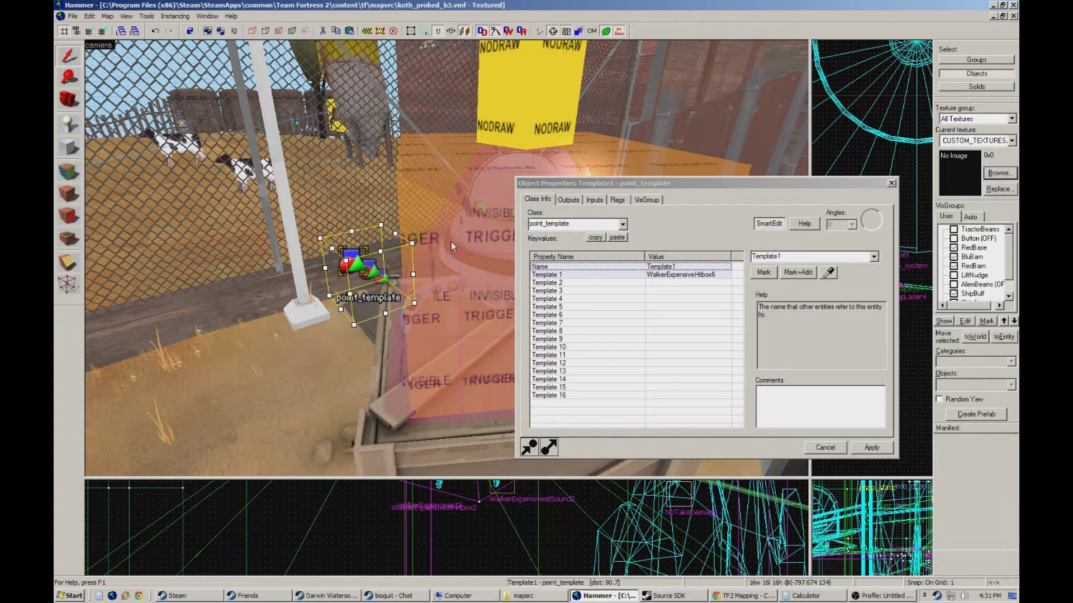
Review the point_template's template slots, Template 1 to Template 16, and examine the walker setup around the crate.
click(678, 283)
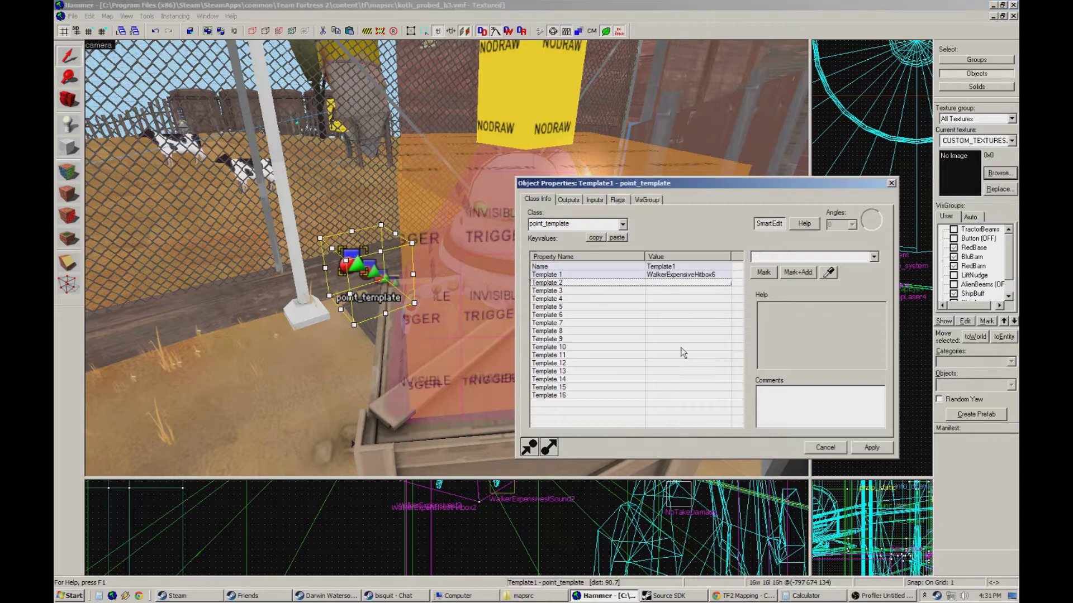
click(659, 396)
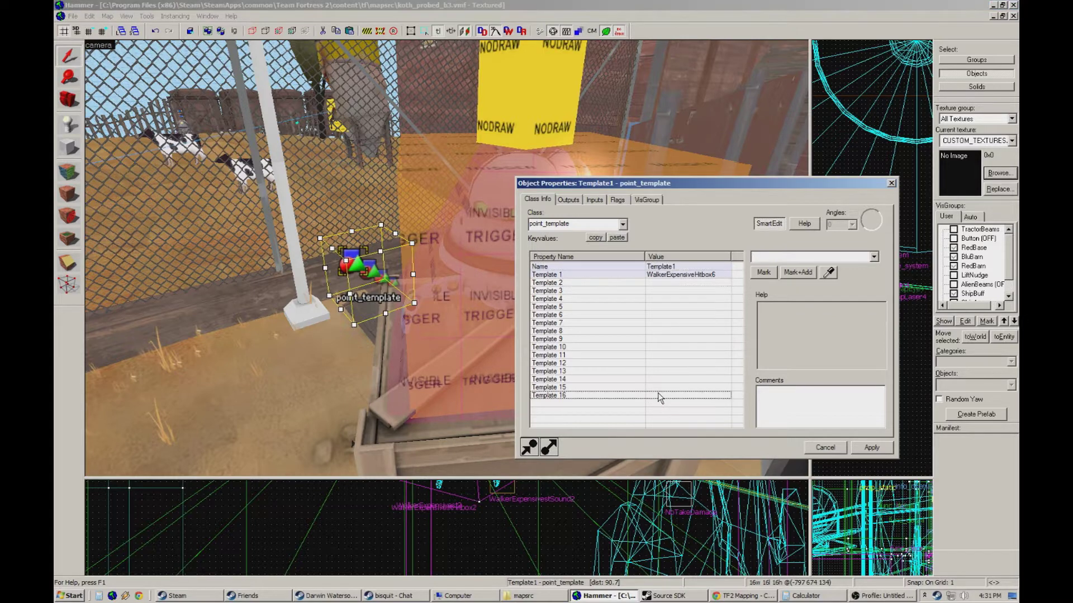
click(675, 275)
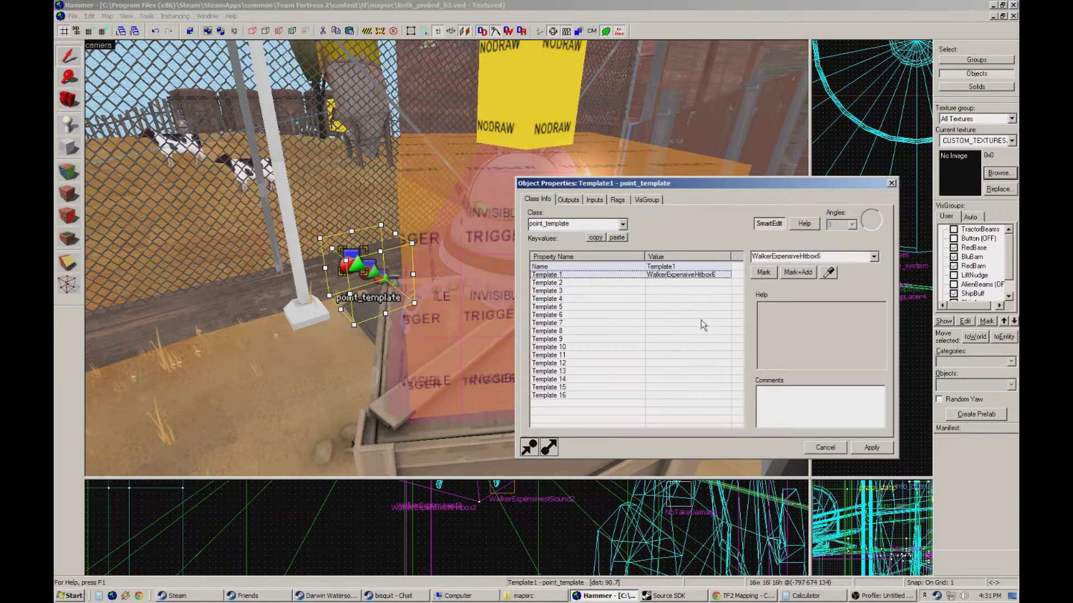
key(z)
key(s)
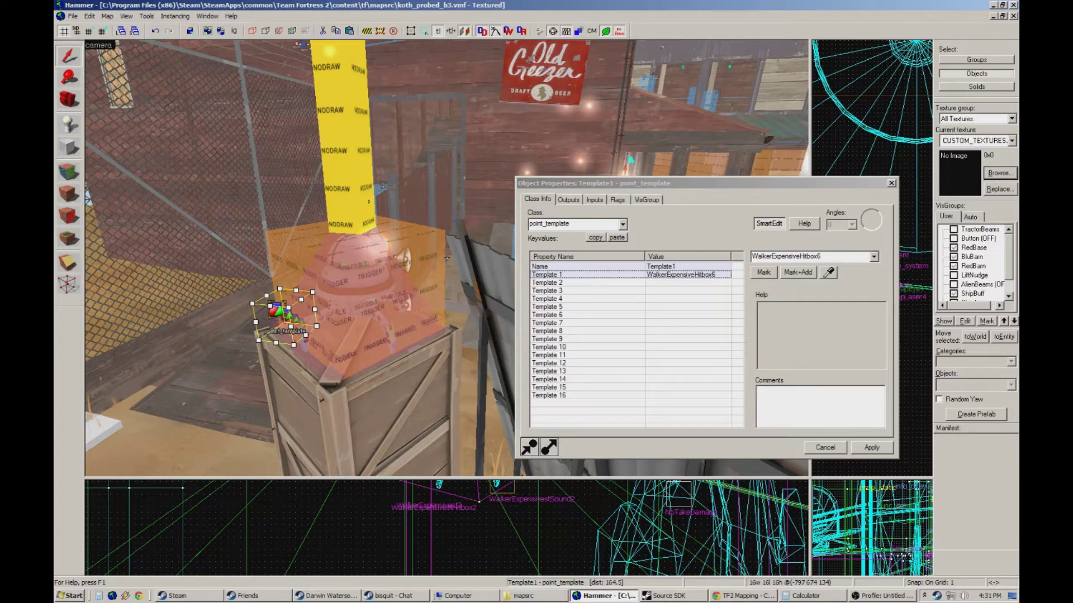
key(Down)
key(Left)
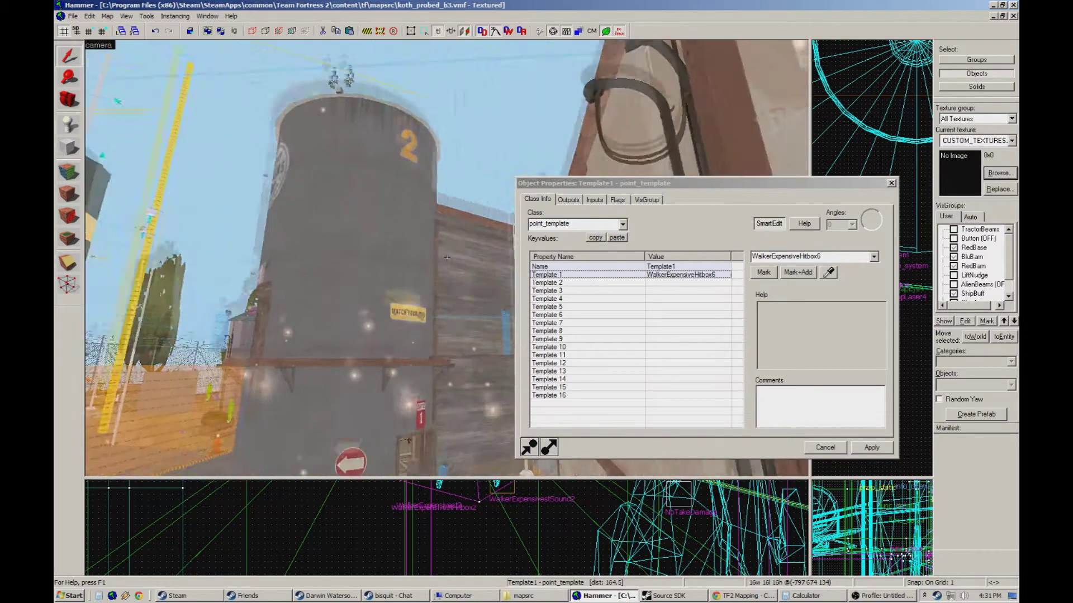
key(s)
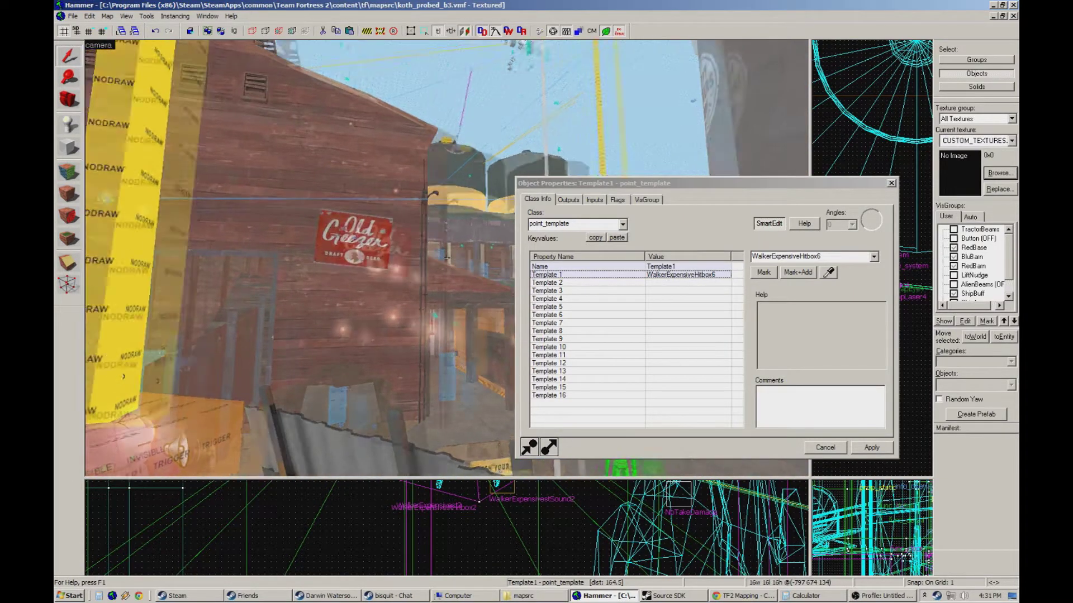
key(Down)
key(Left)
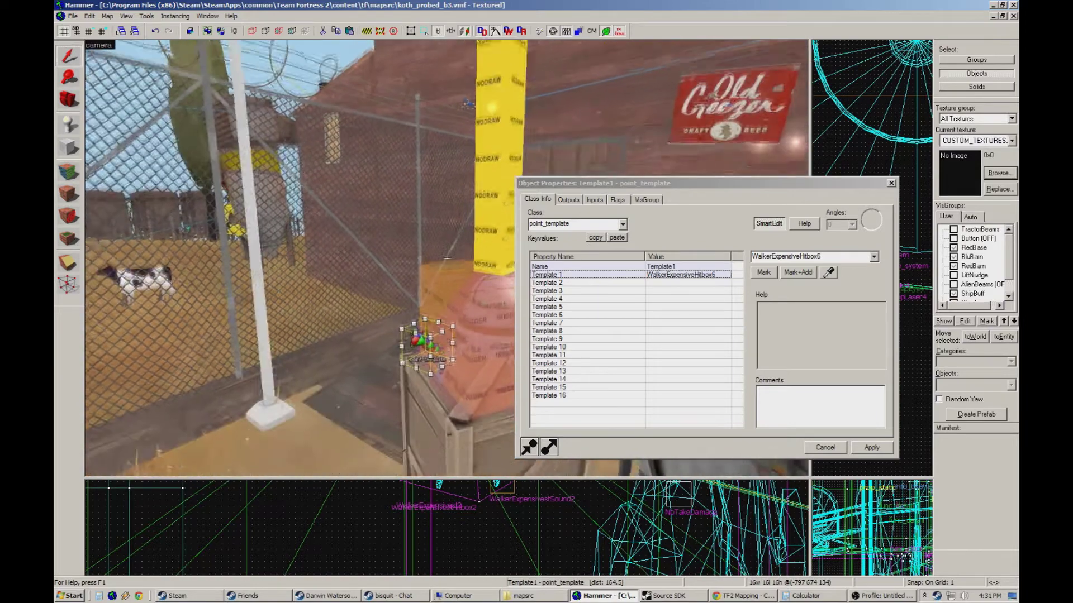
key(z)
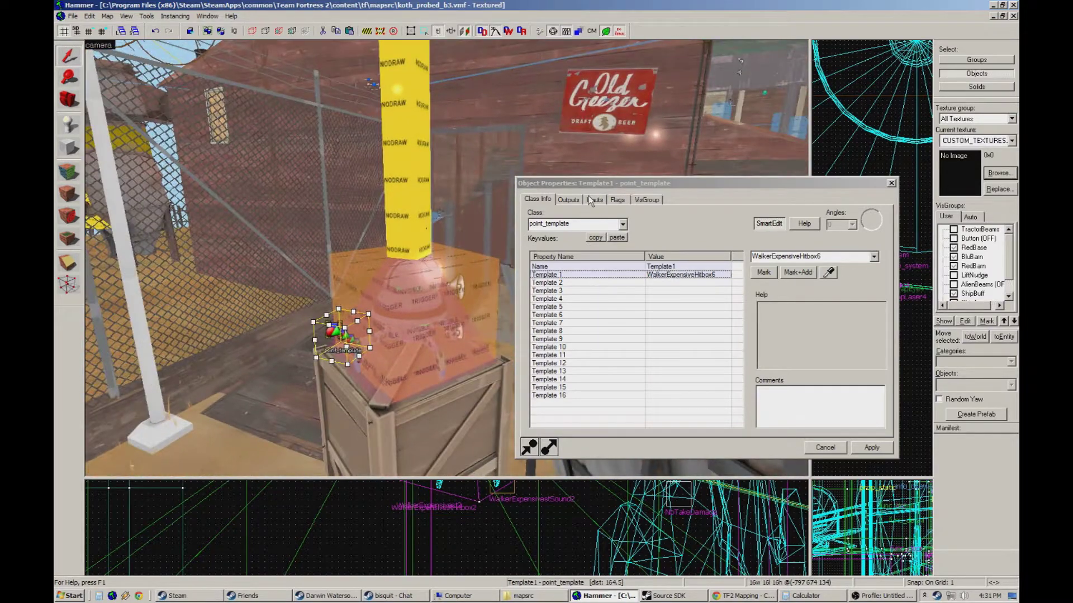
Review the inputs of the telefrag trigger_hurt around the walker and the outputs of the logic_relay that drives it.
click(485, 263)
click(594, 200)
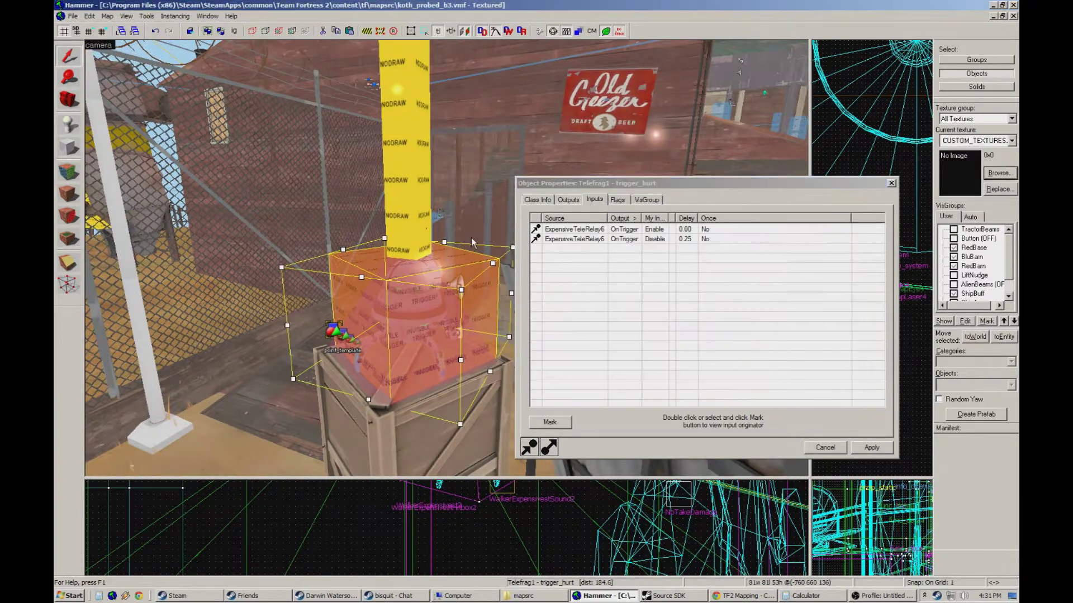
key(Up)
key(s)
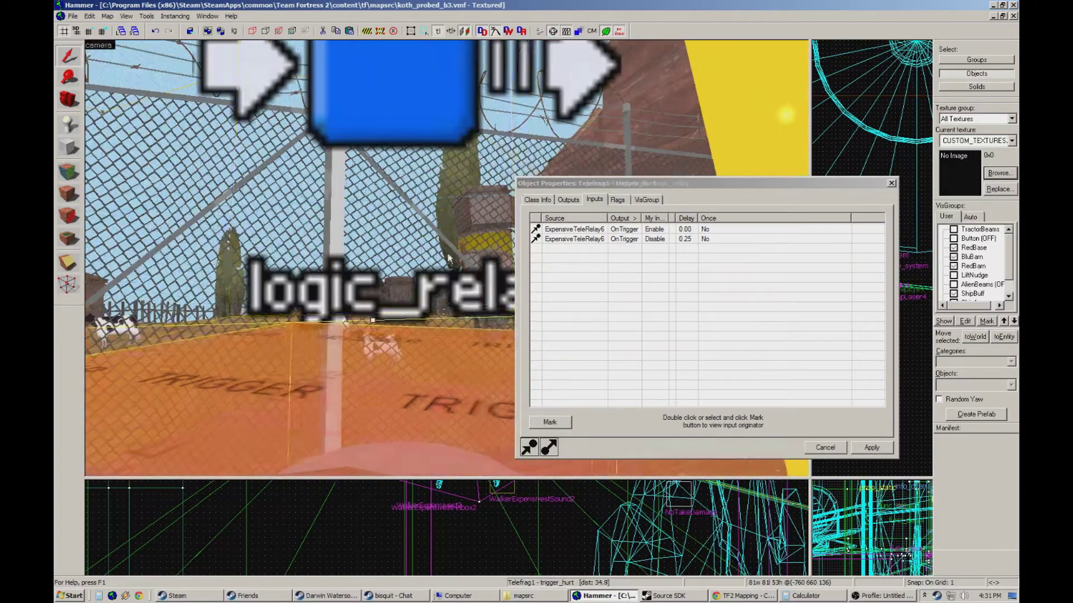
click(447, 258)
key(z)
click(575, 202)
click(576, 201)
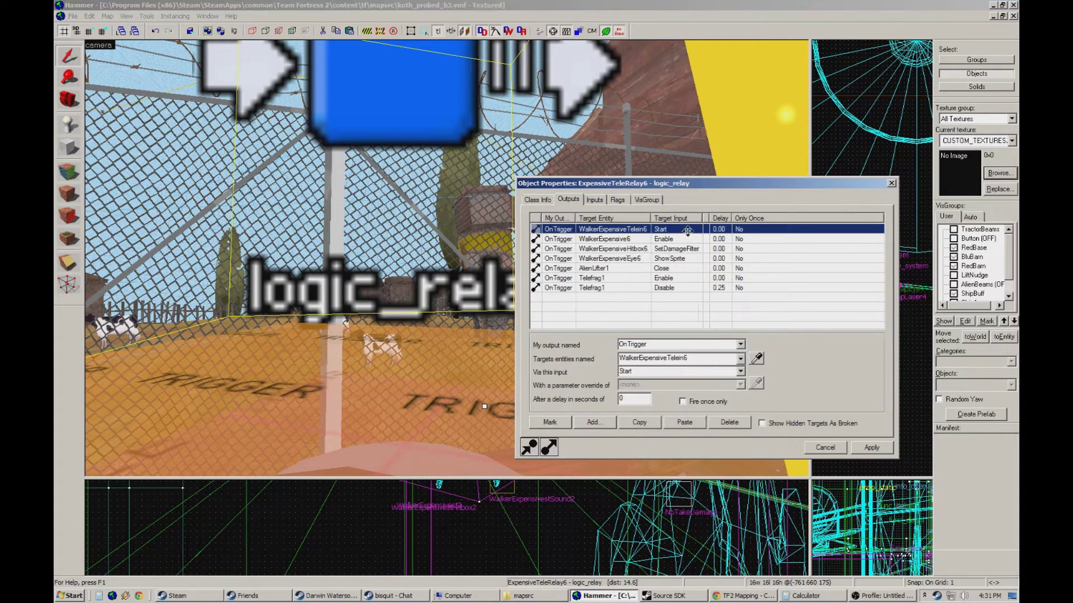
Inspect the walker, its trigger and the point_template on the crate, and close the relay's object properties.
key(z)
key(s)
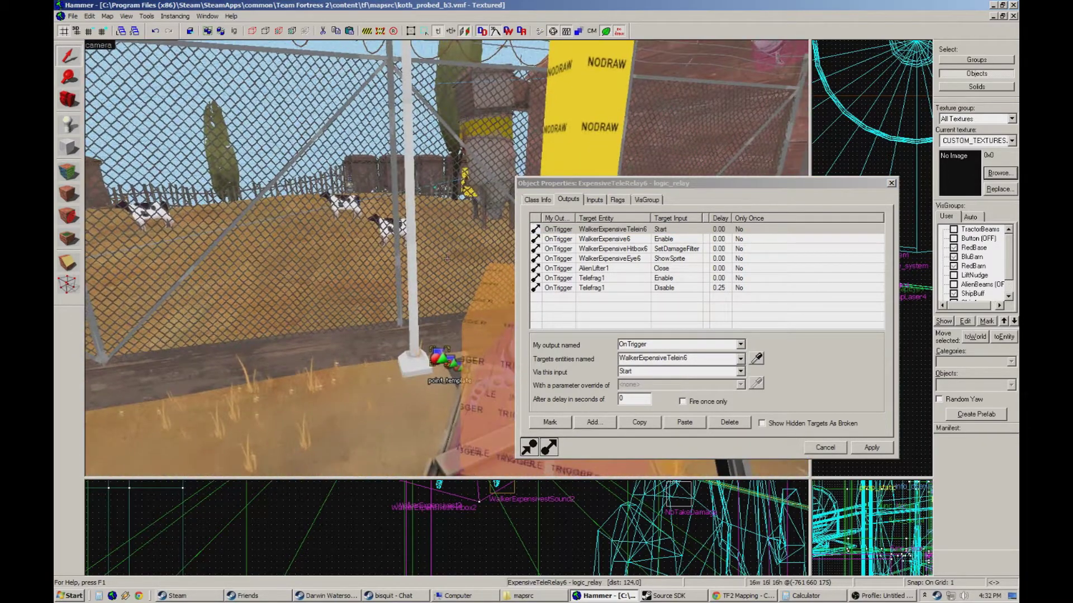
key(w)
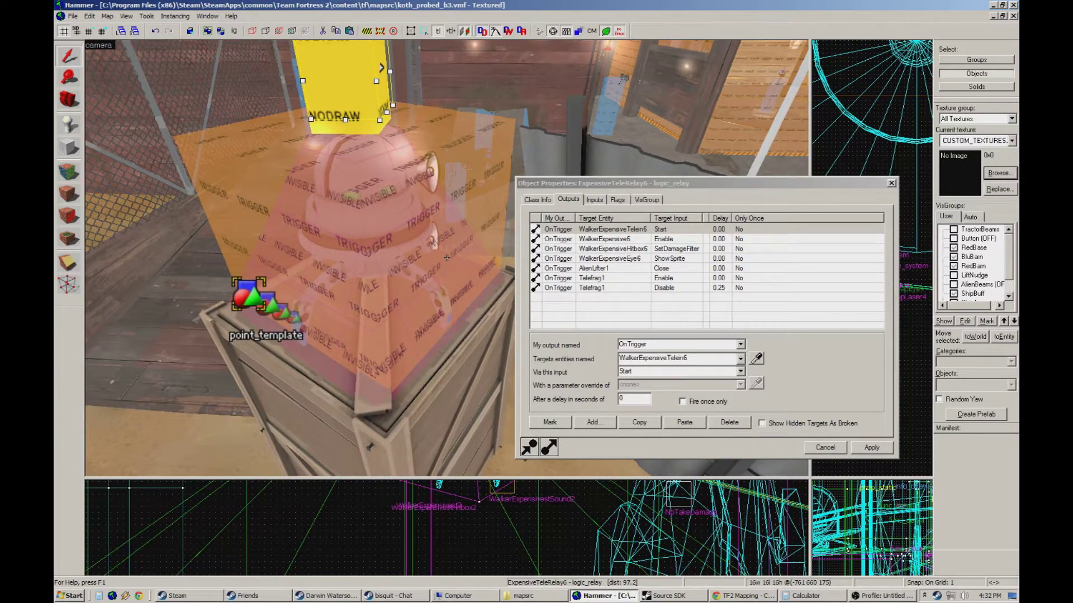
key(s)
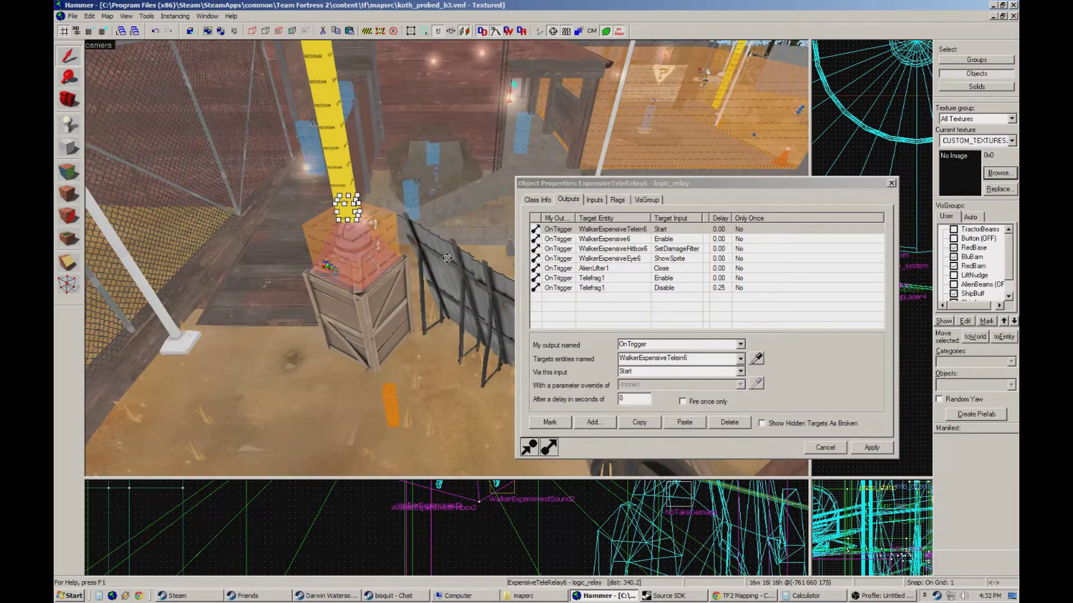
click(891, 183)
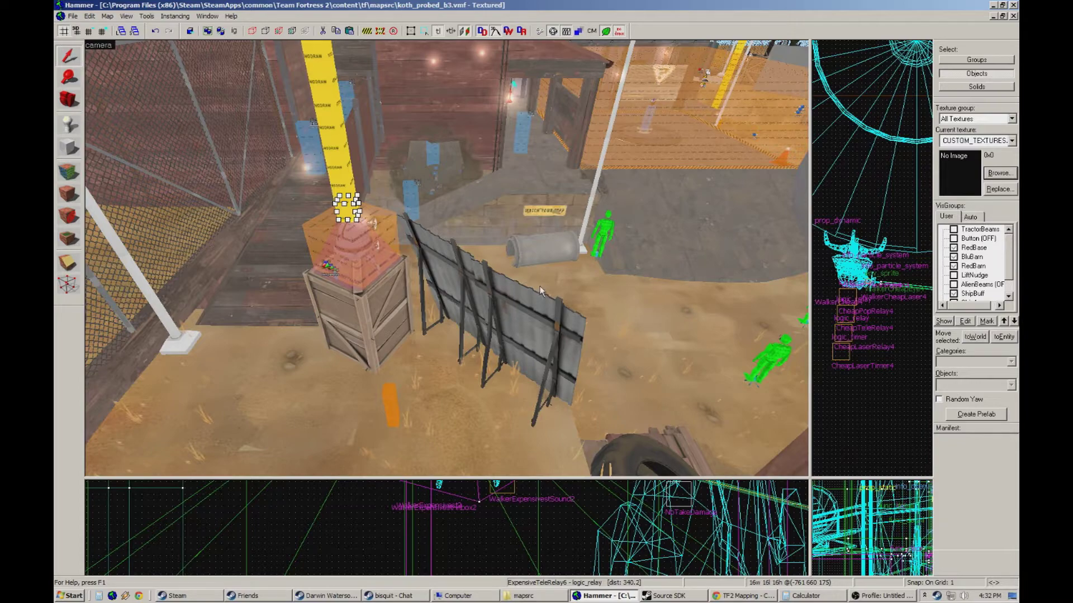
Survey the yard around the walker's crate, including the red barn, the fence and the yellow nodraw columns.
key(z)
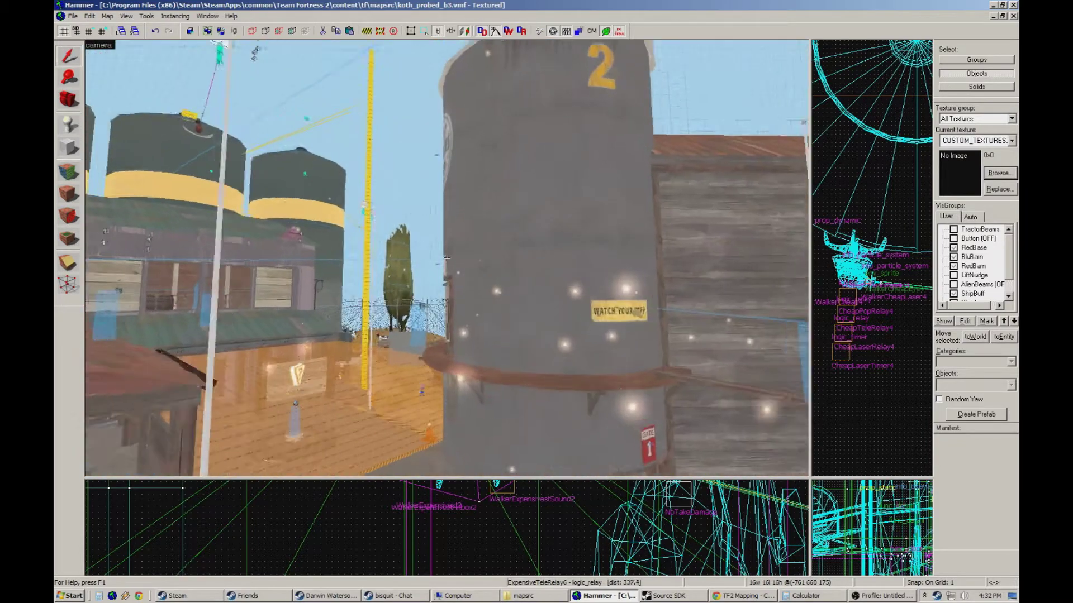
key(w)
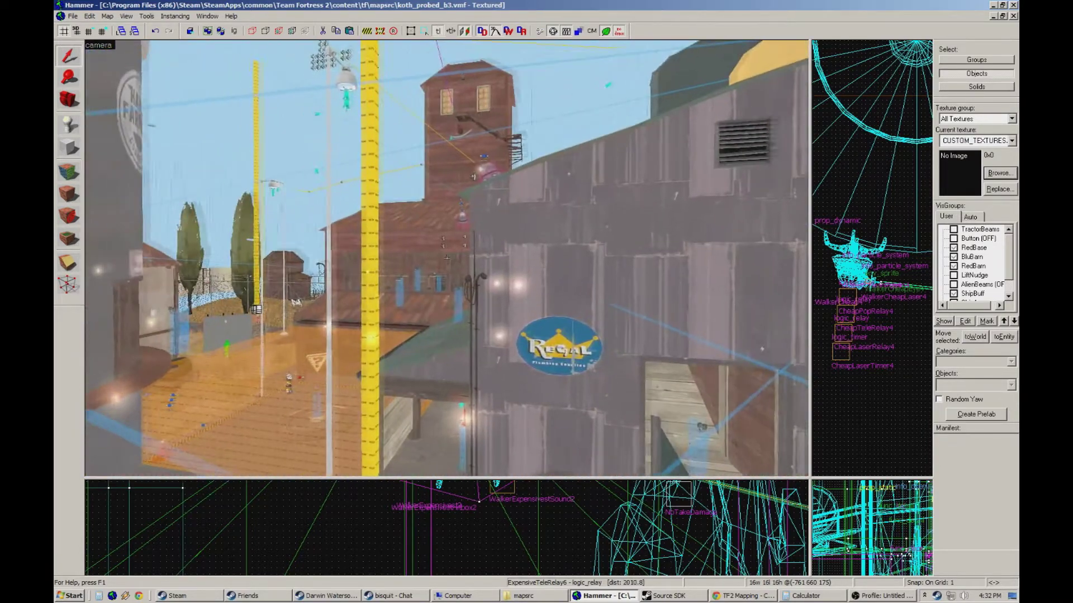
key(w)
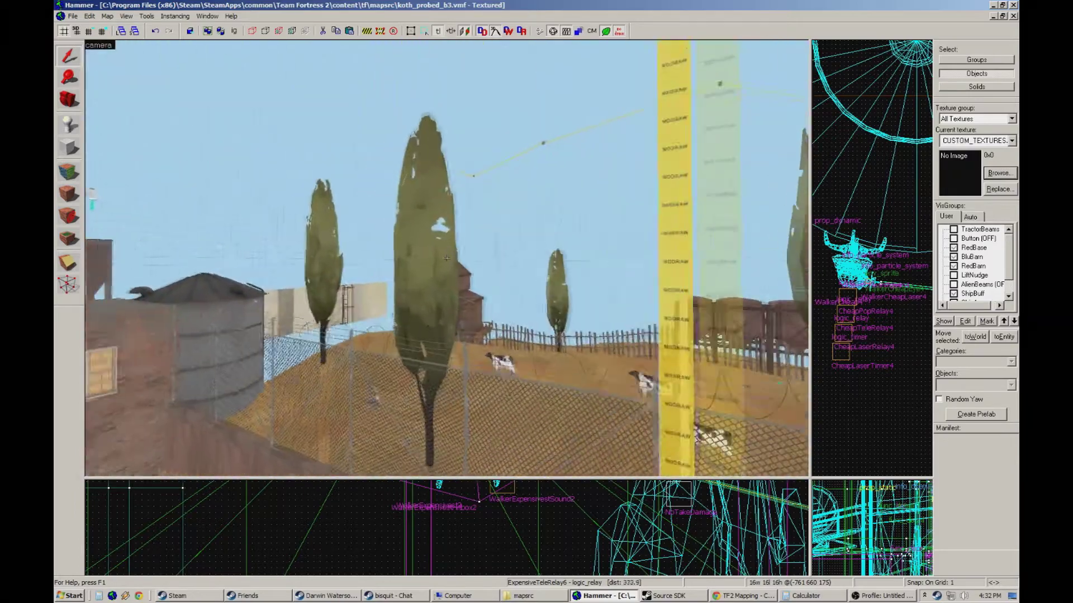
key(w)
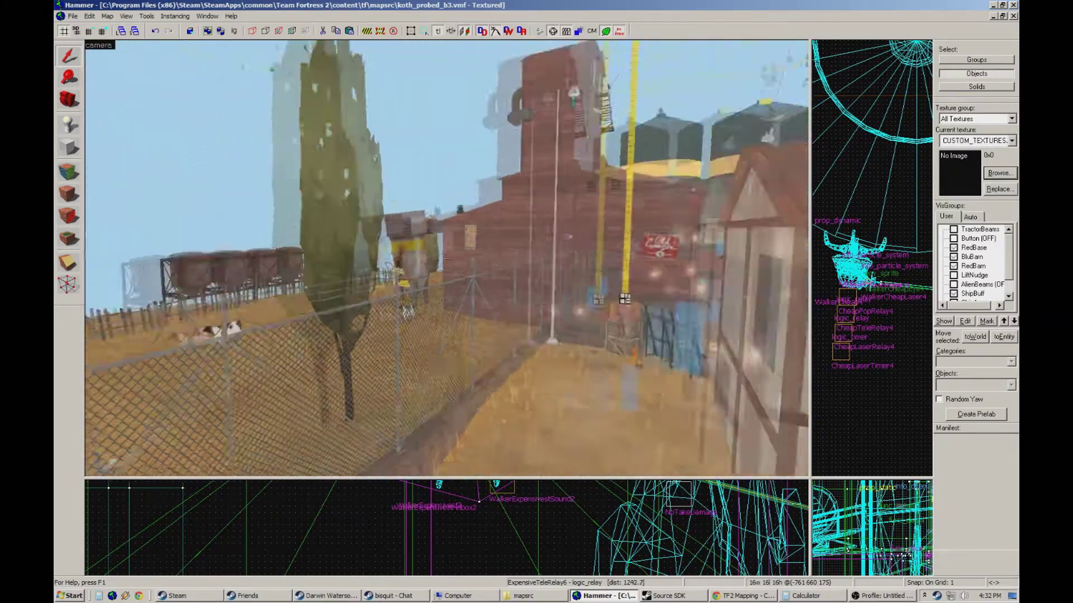
key(w)
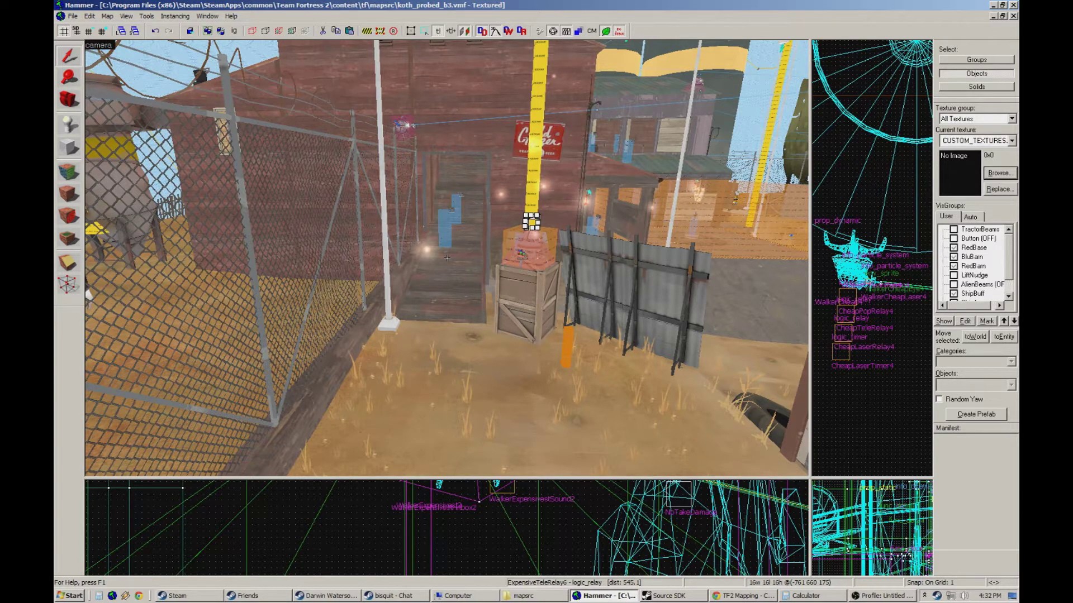
key(s)
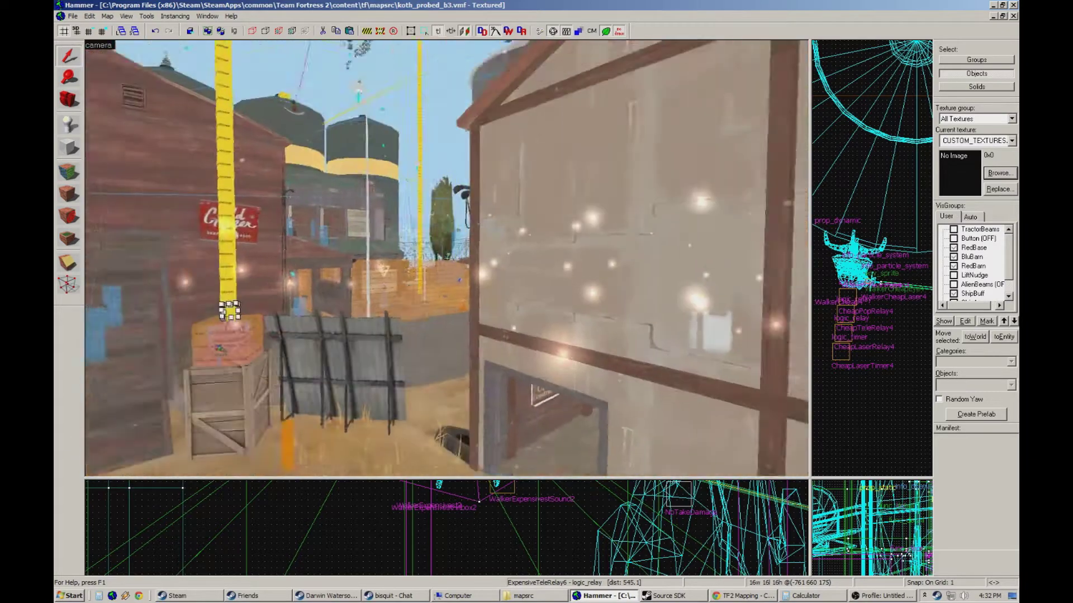
key(w)
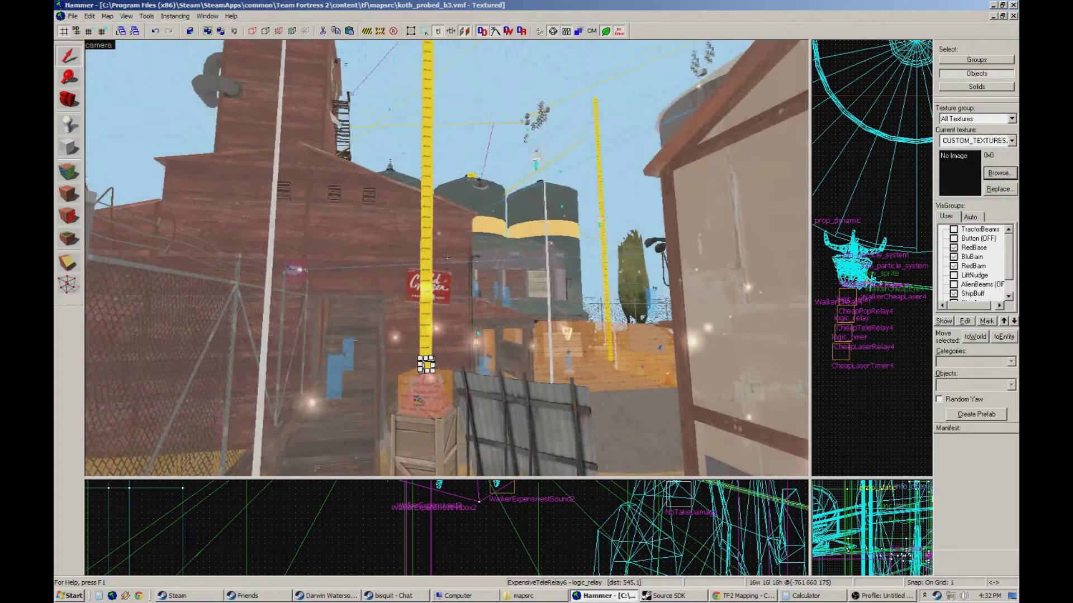
key(w)
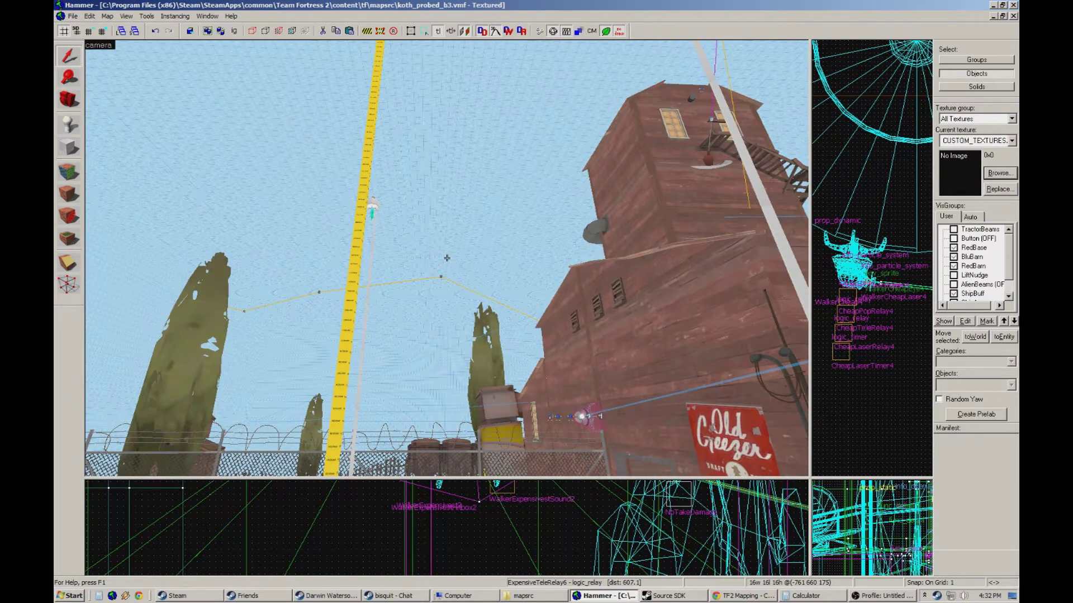
drag(447, 258, 447, 258)
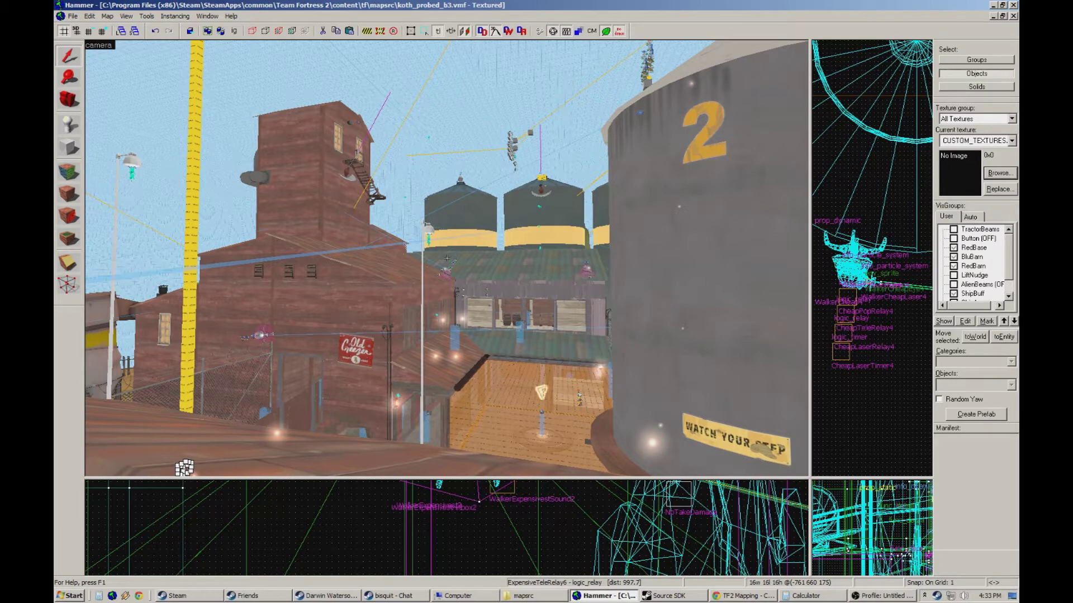
Fly through the wider map and examine the silos, barn roofs and remaining walker spots around the control point.
key(w)
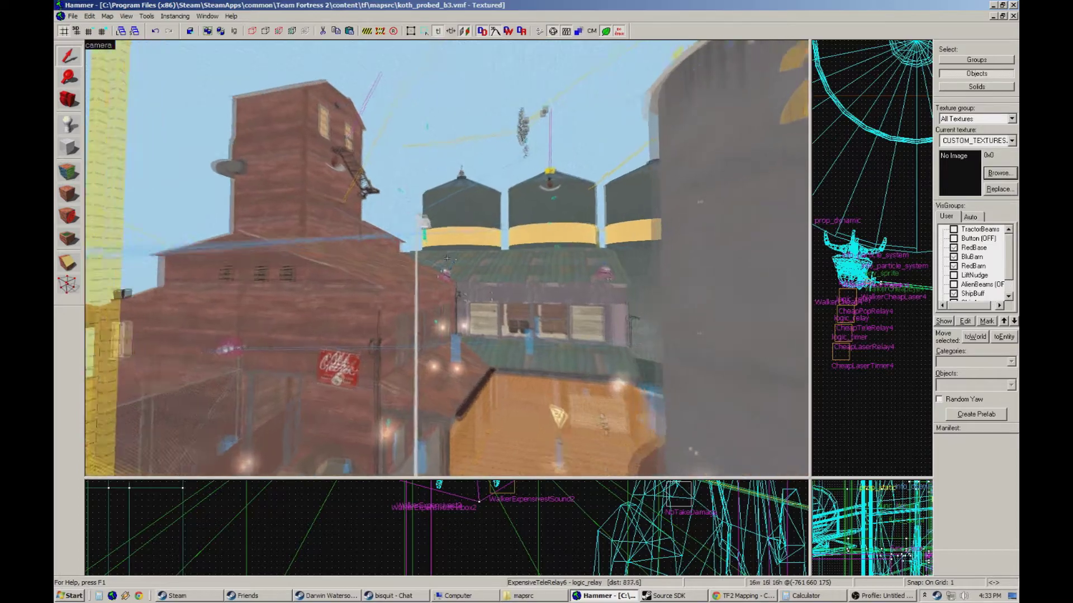
key(w)
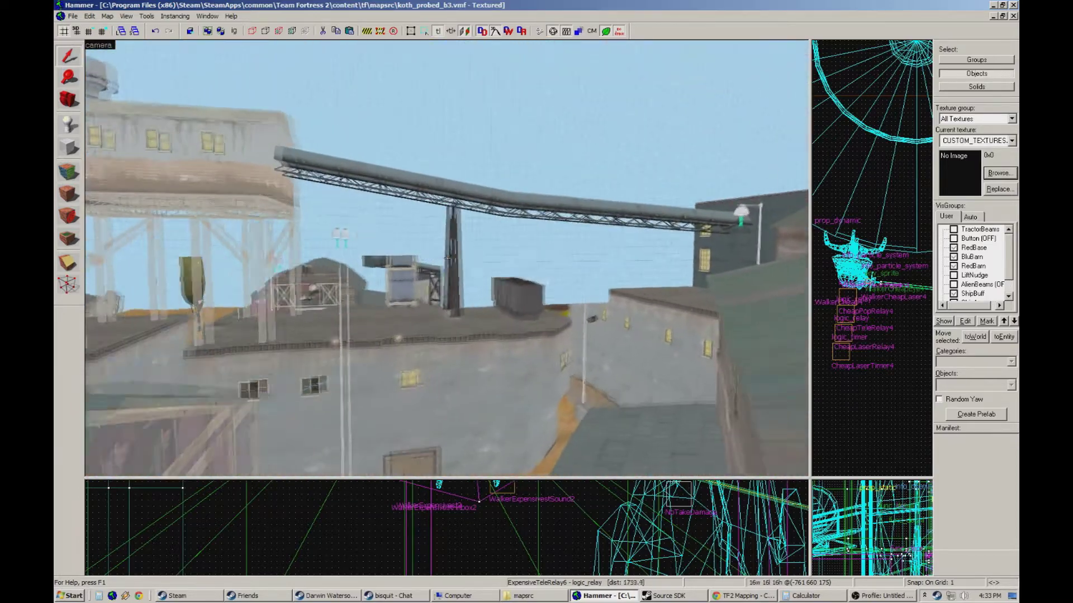
key(w)
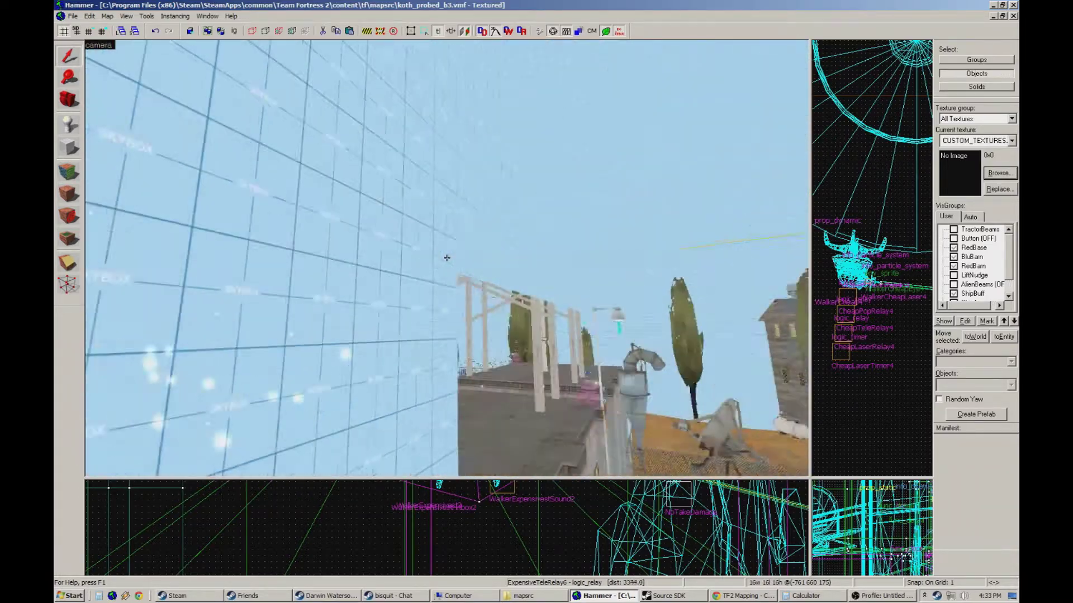
key(w)
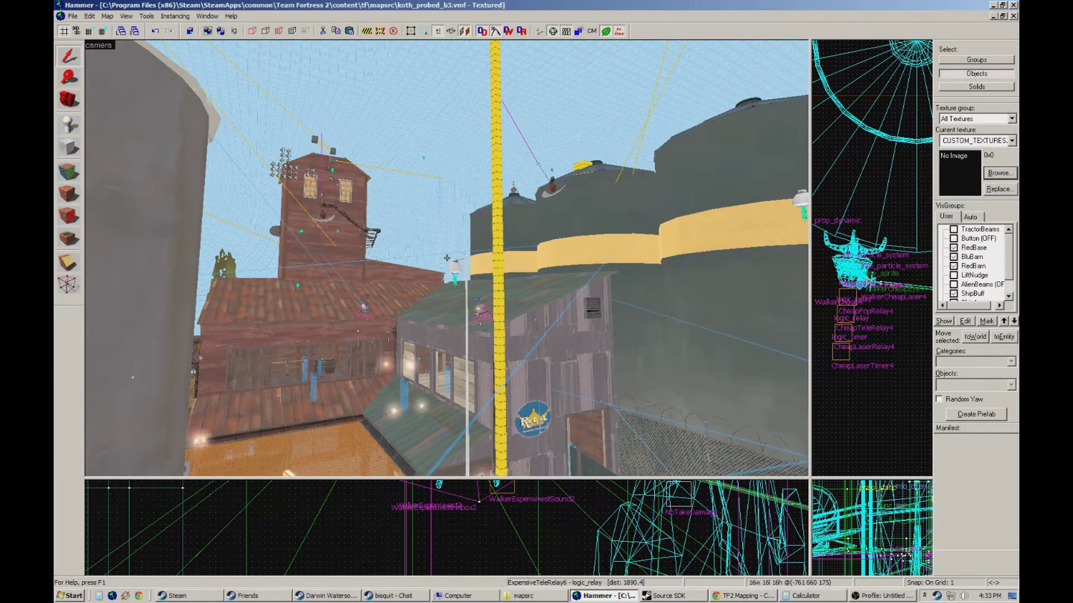
key(Left)
key(w)
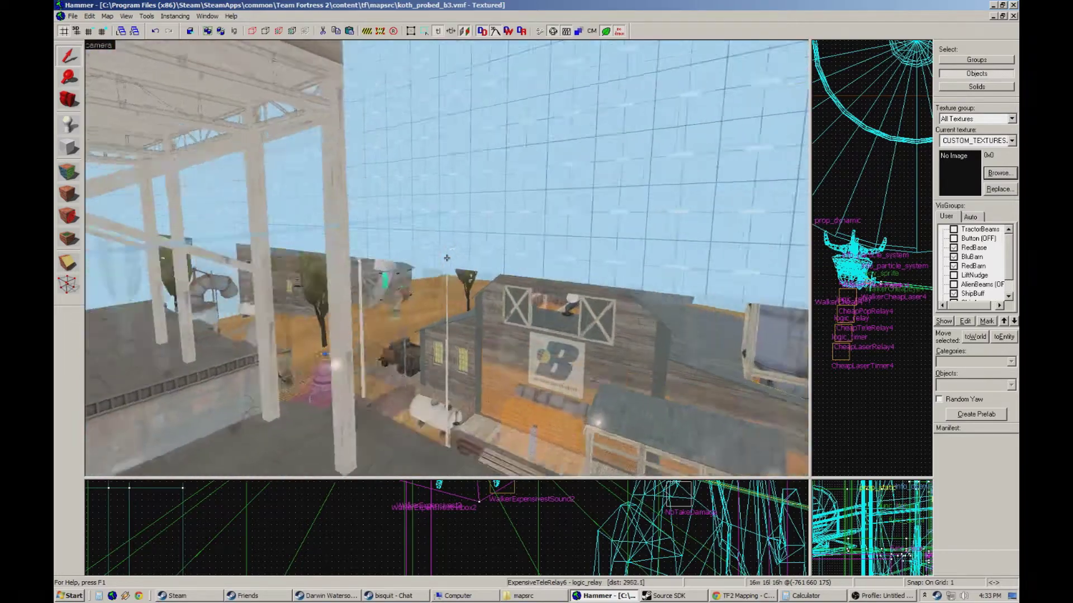
key(w)
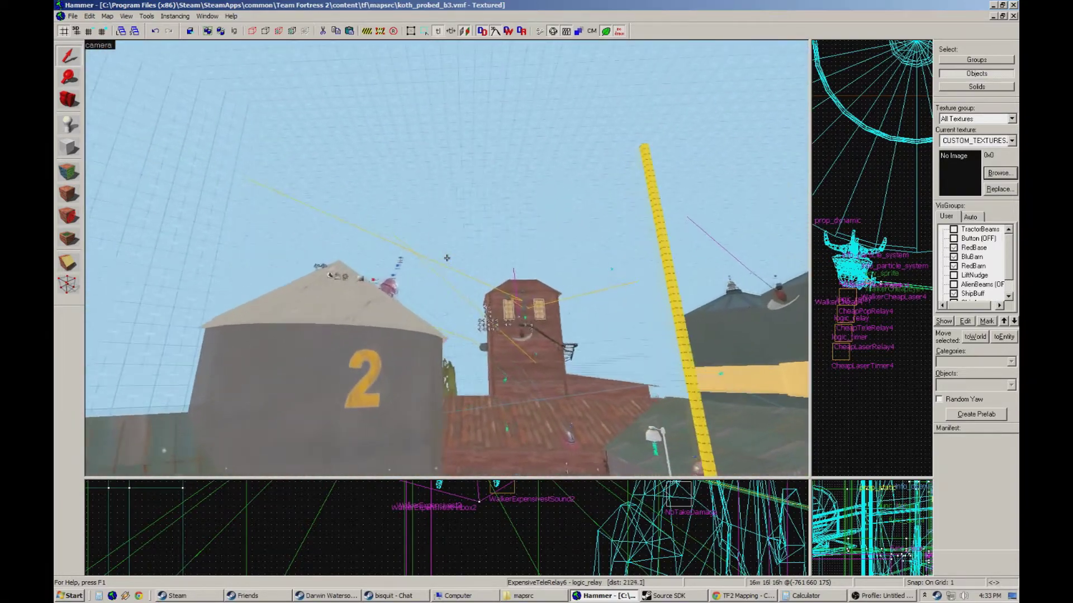
key(Right)
key(w)
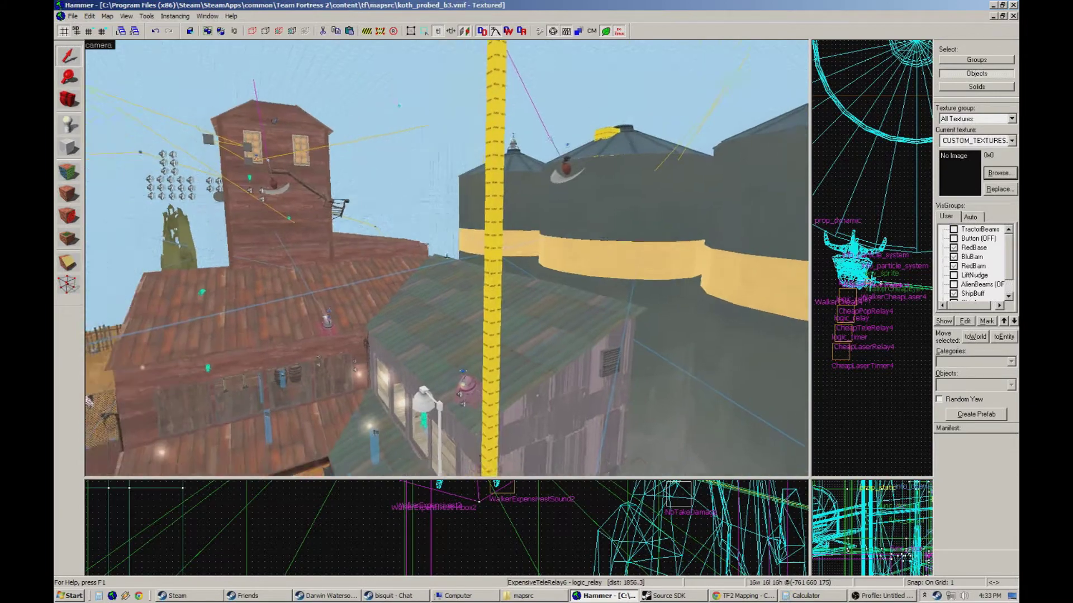
key(Left)
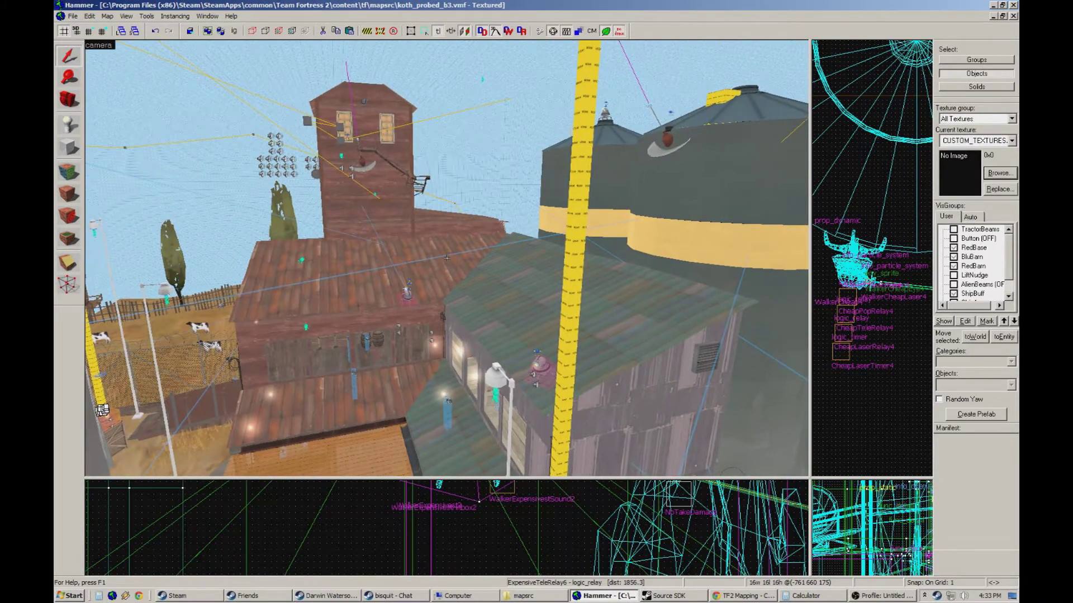
key(w)
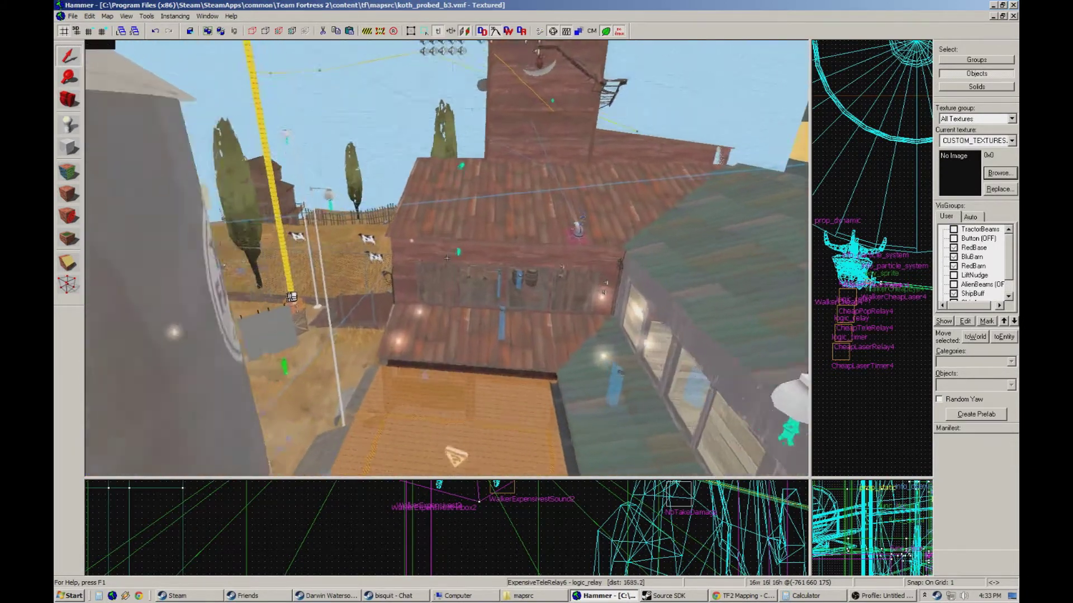
key(s)
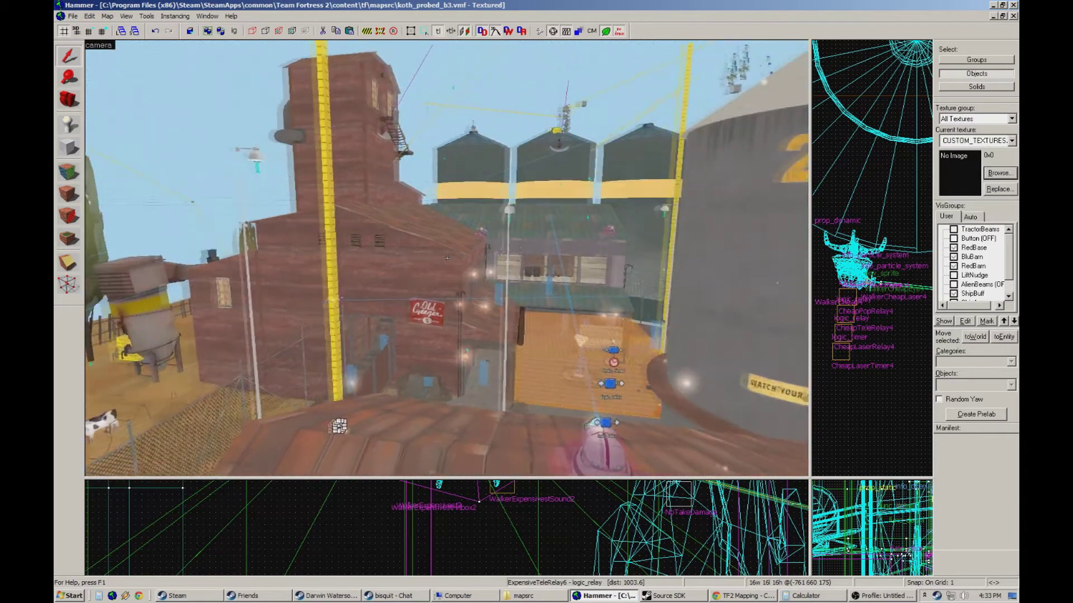
Inspect the cluster of sound entities above the rooftops and select the MothershipExplosion2 ambient_generic.
key(a)
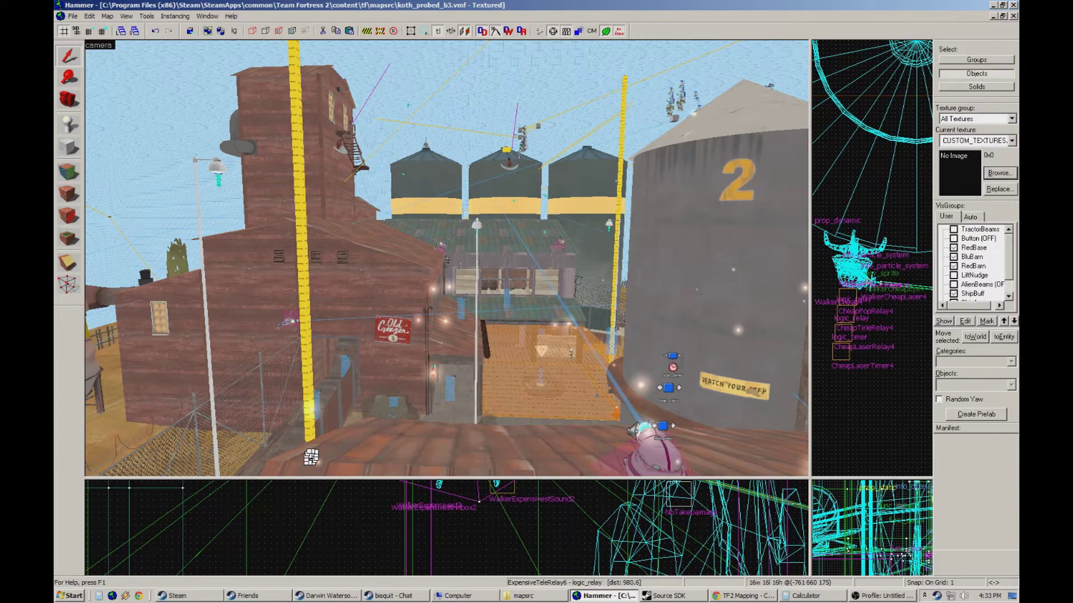
key(w)
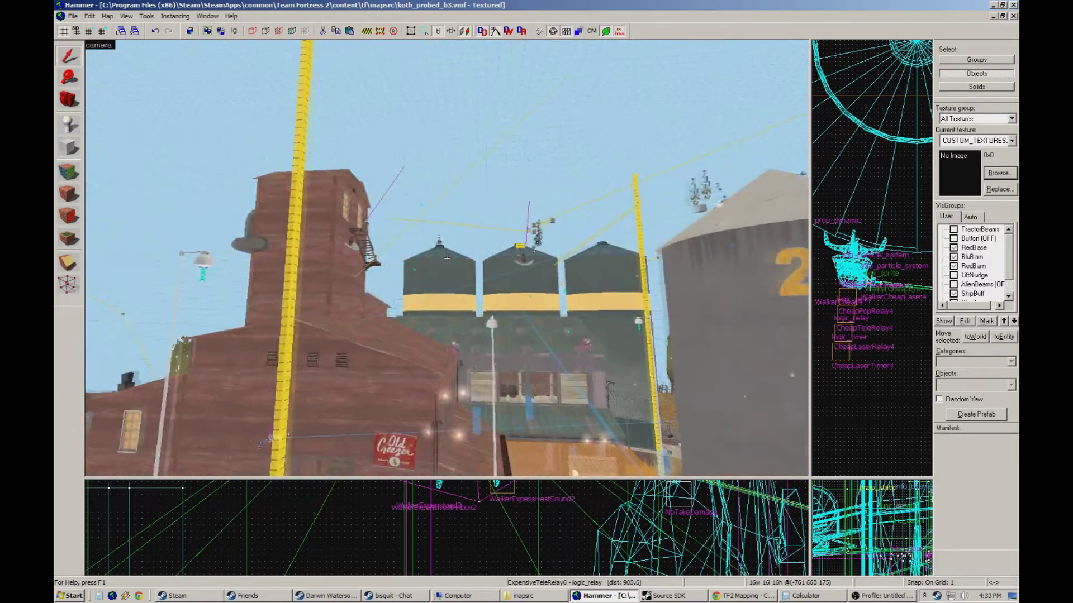
key(w)
key(z)
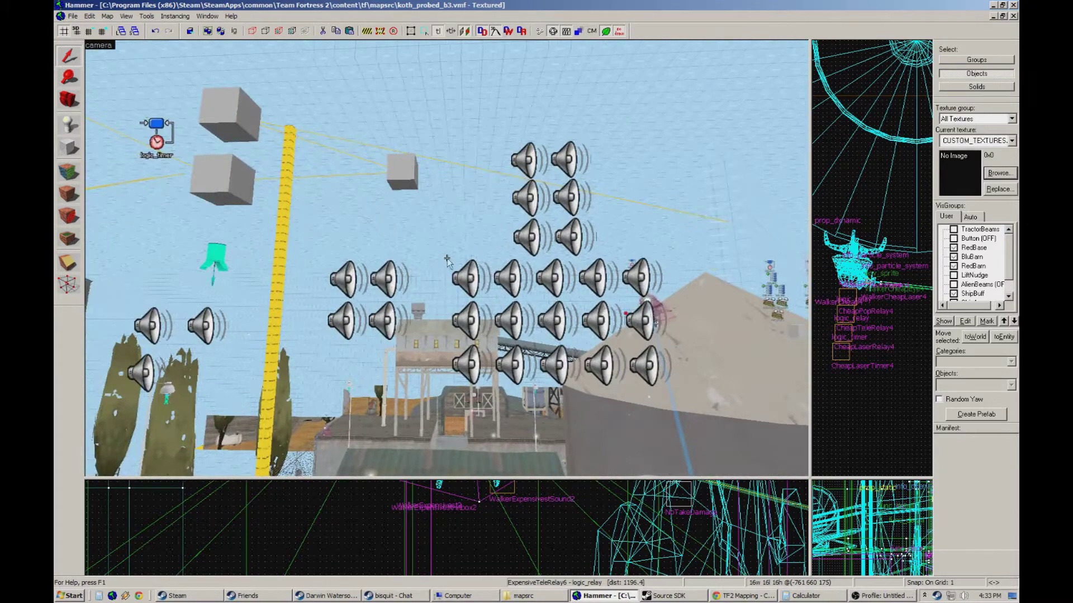
click(507, 274)
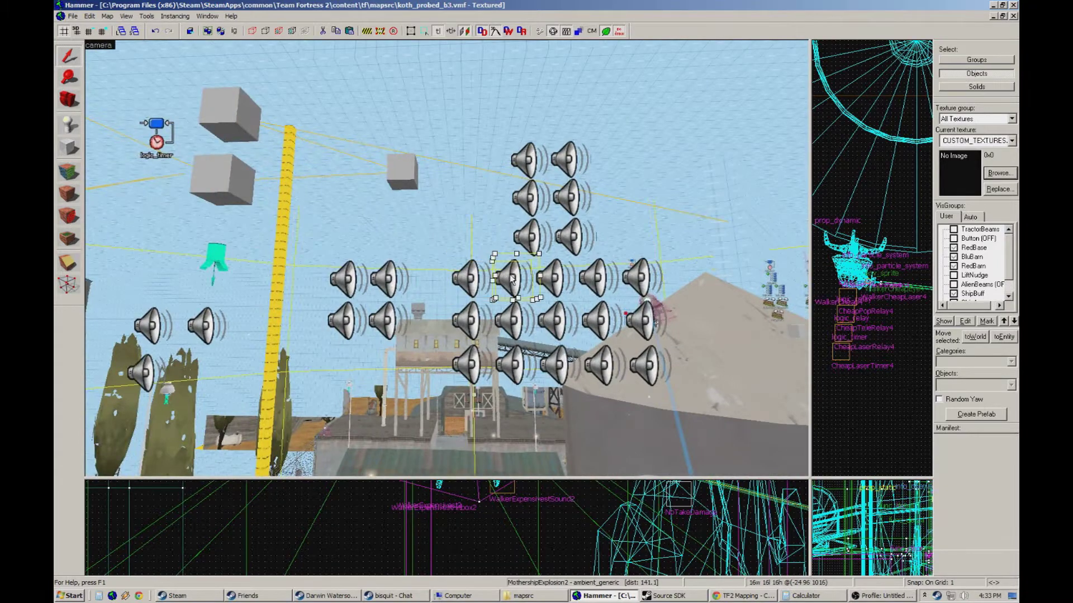
Select the func_detail top of the Happy Farmers silo and the solid at its base while viewing the whole yard.
click(573, 497)
key(z)
key(s)
key(z)
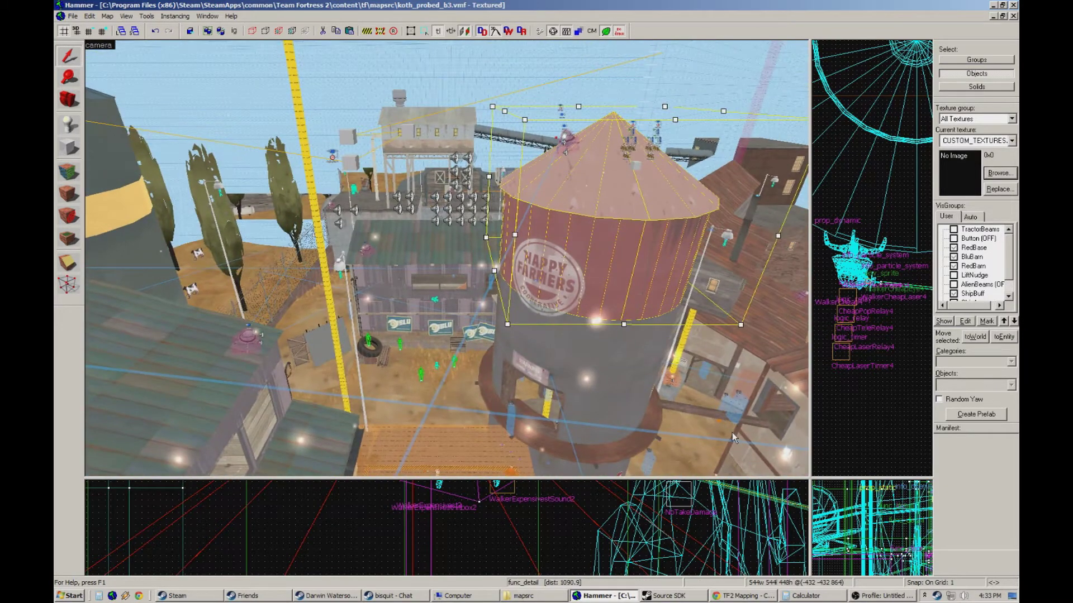
click(732, 432)
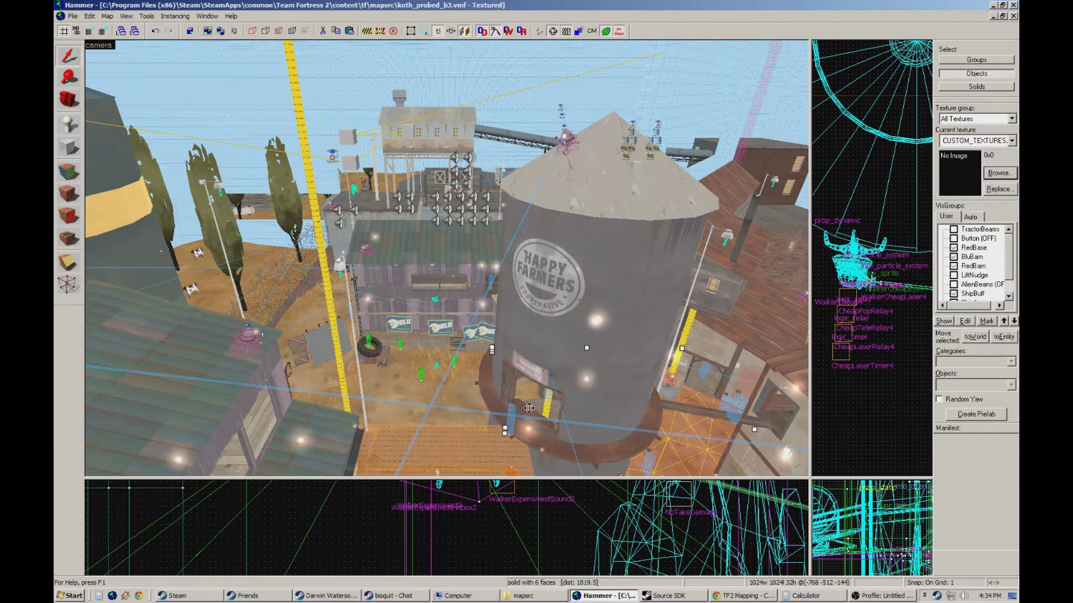
Examine the buildings and alleys around the silo, from the walker's crate to the brick building.
key(z)
key(w)
key(w)
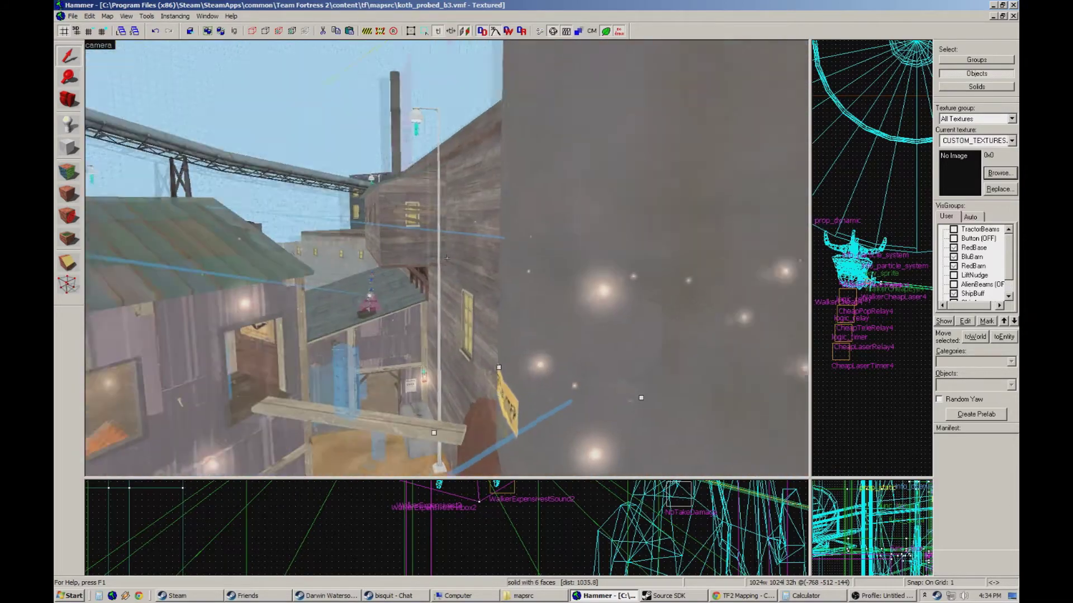
key(w)
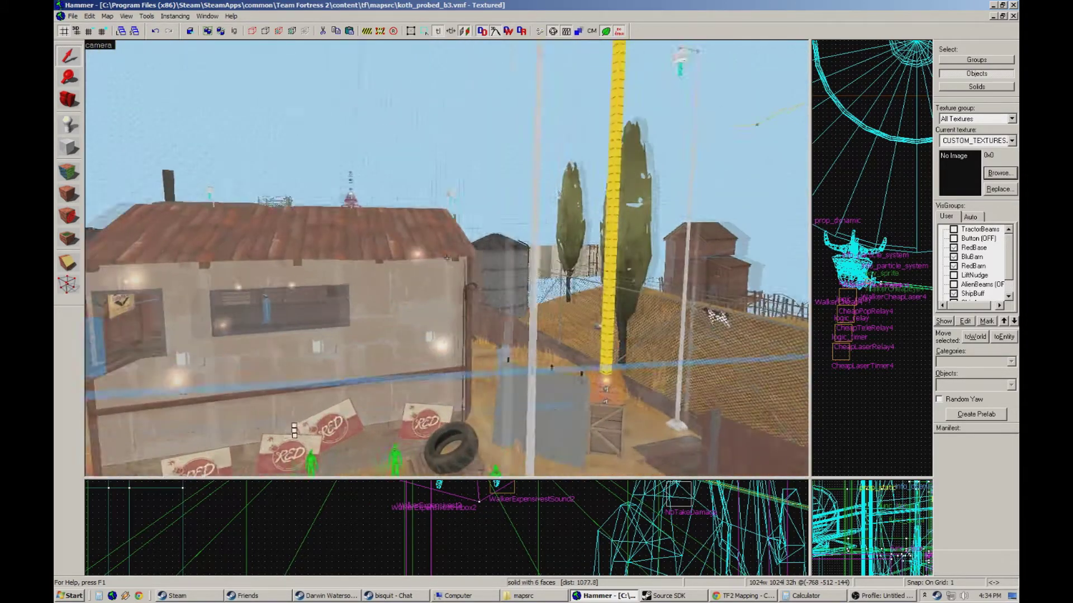
key(w)
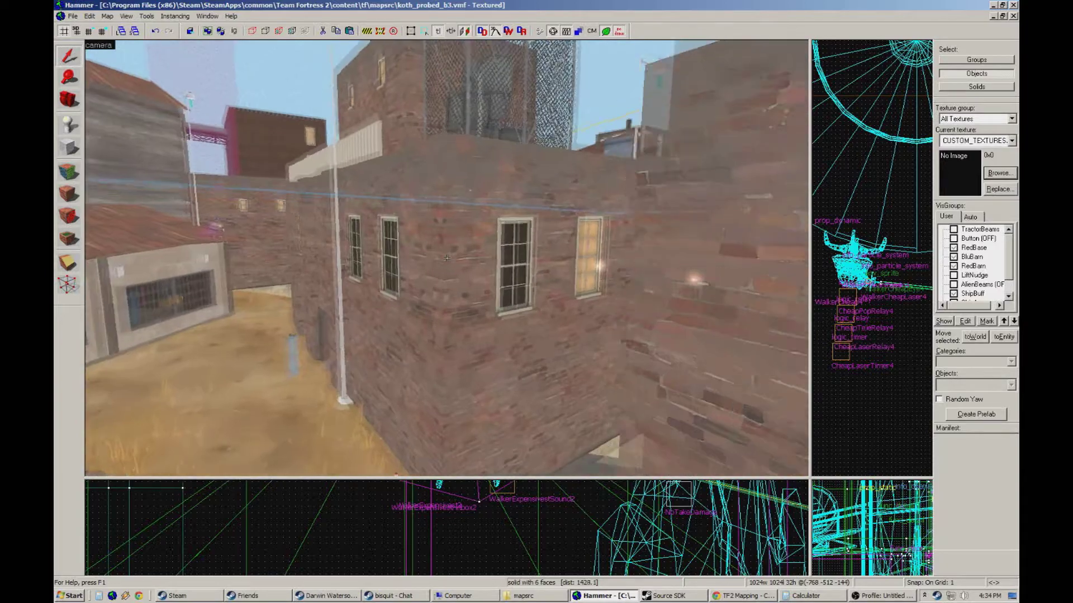
Examine the brick buildings, the truck yard and the fenced alley leading to the walker's crate by the Old Geezer sign.
key(w)
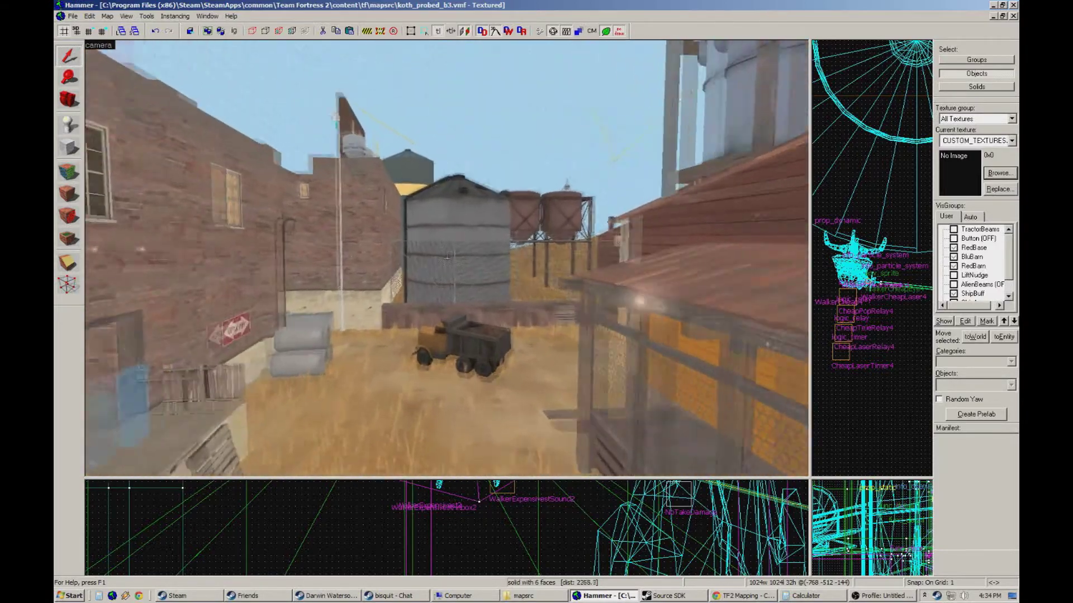
key(w)
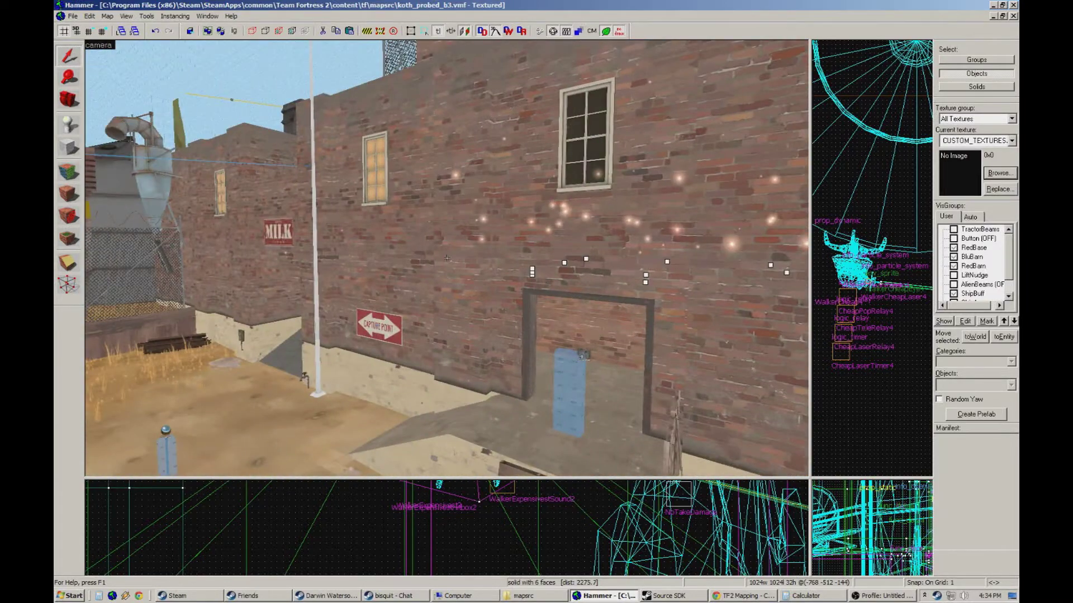
key(w)
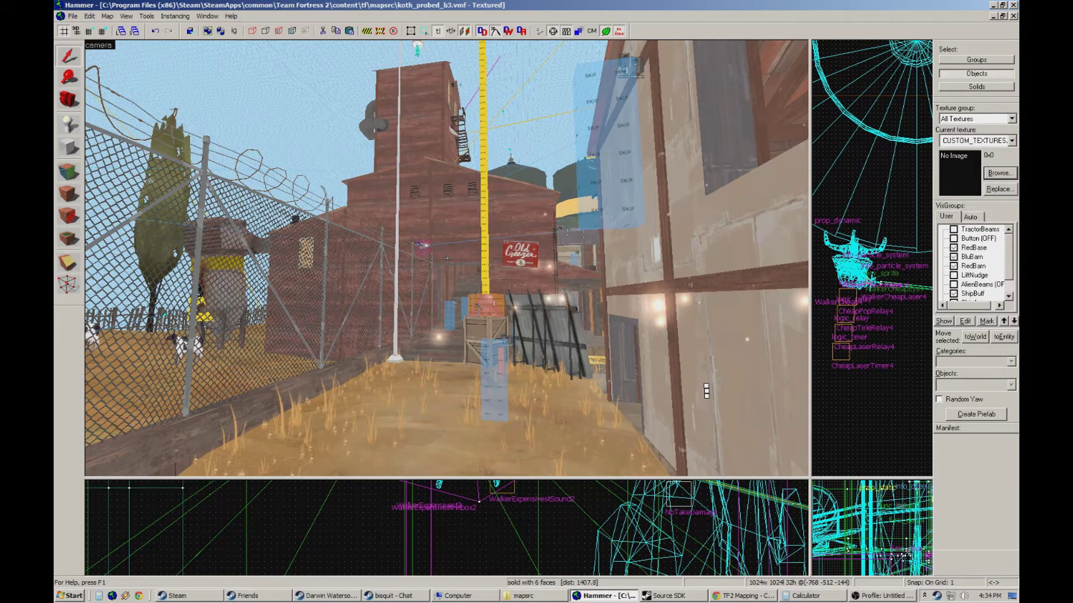
key(w)
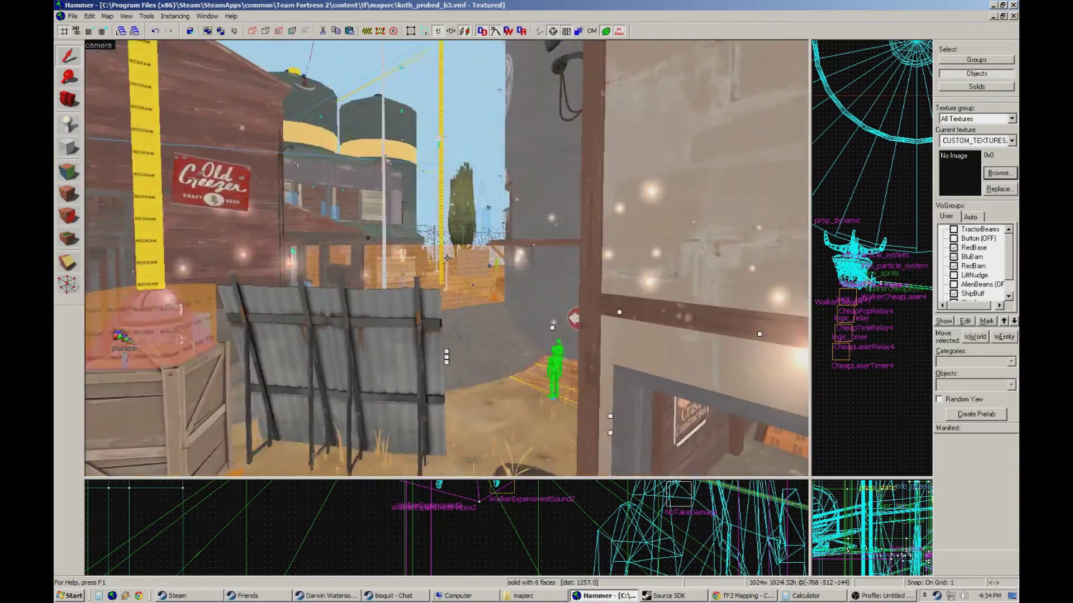
key(w)
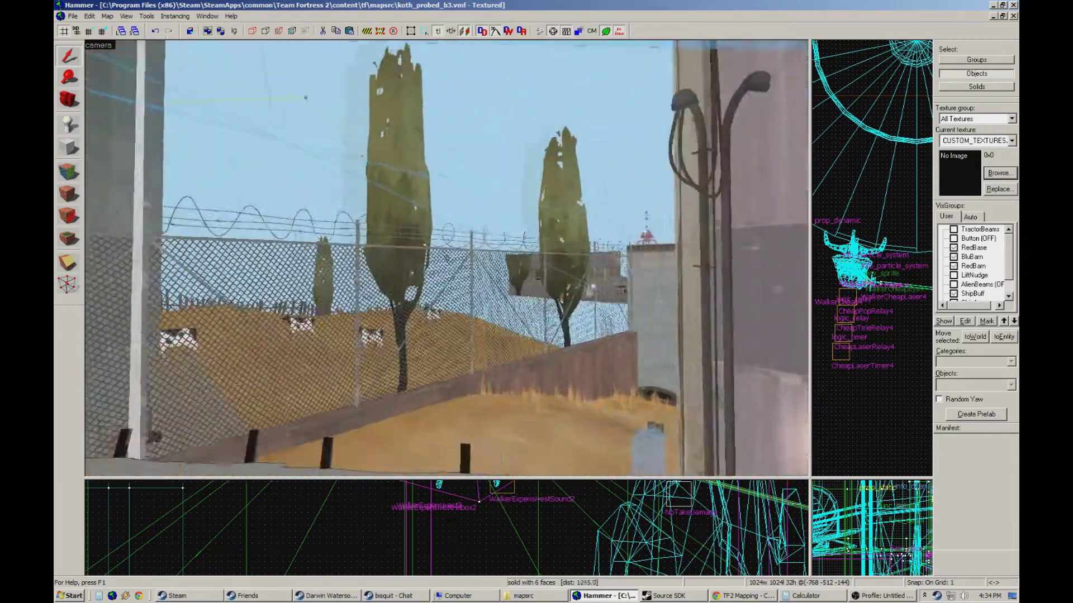
Examine the area around the control point, from the No Trespassing barn to silo 2 and the Regal sign wall.
key(w)
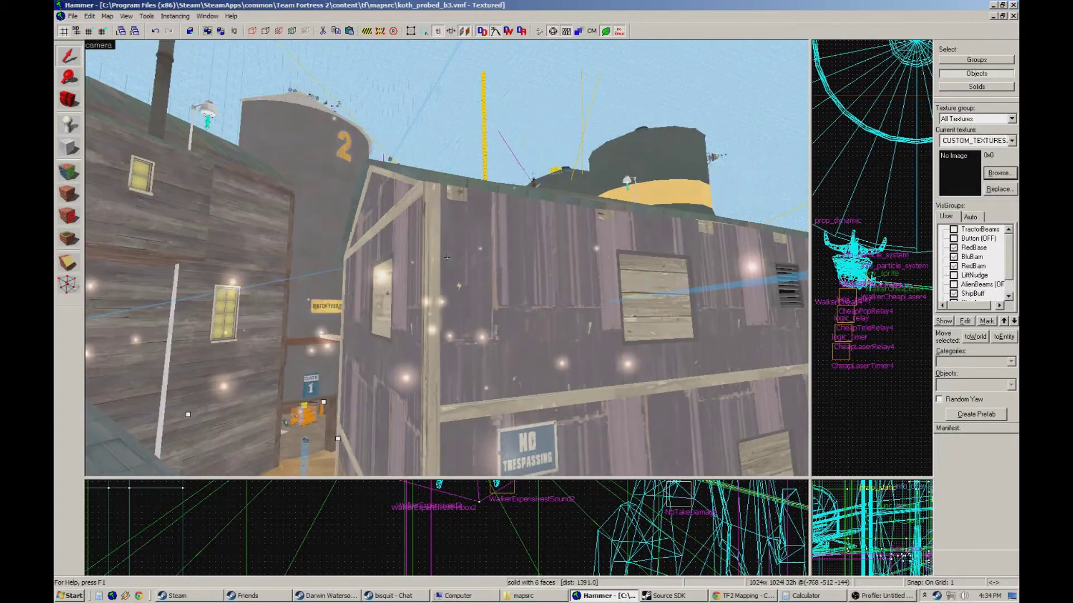
key(w)
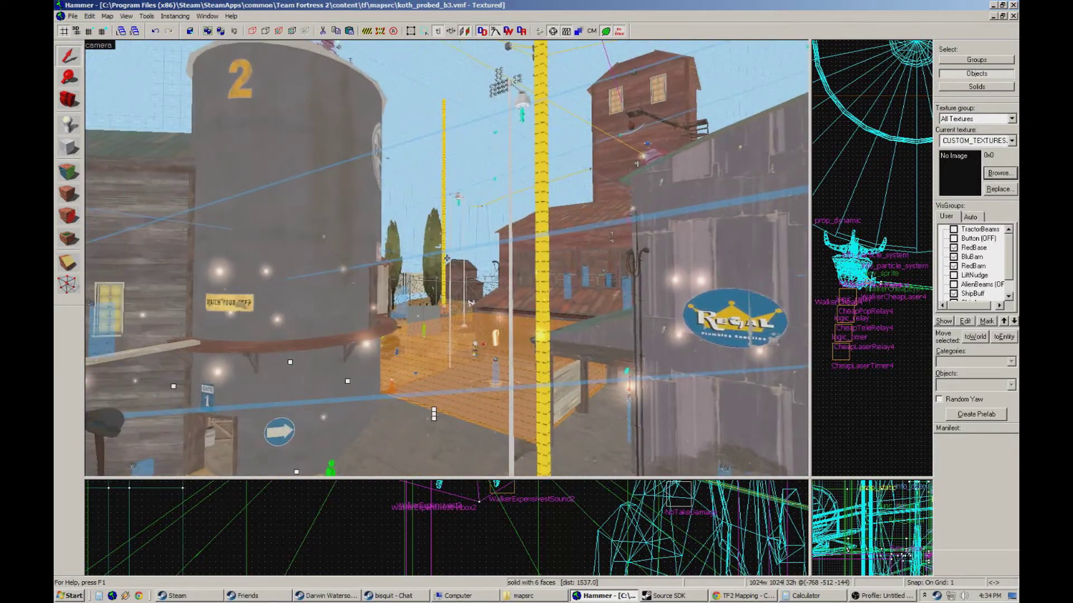
key(w)
key(w)
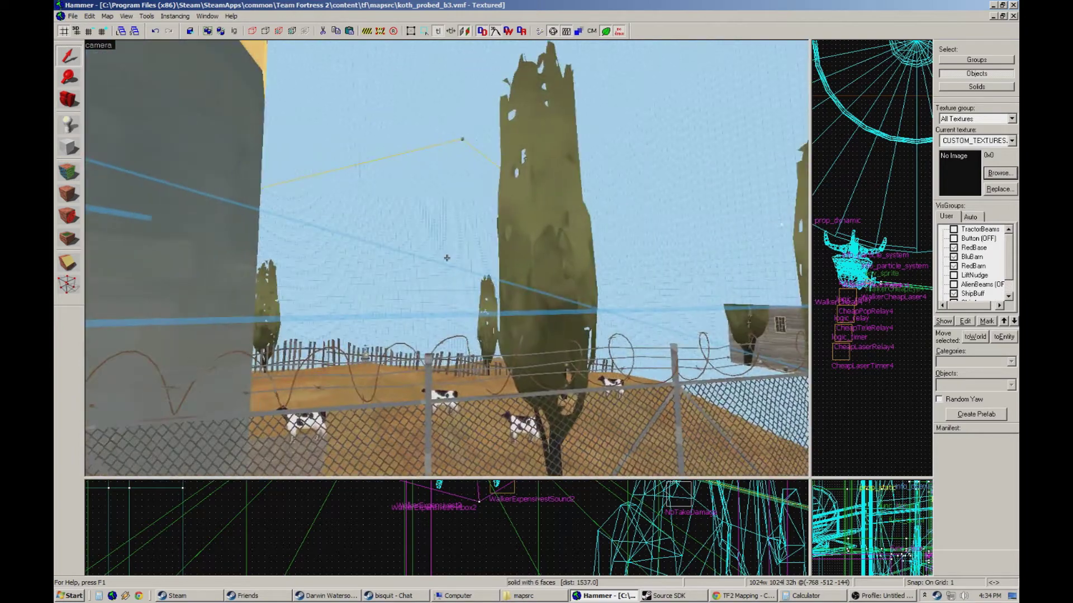
key(w)
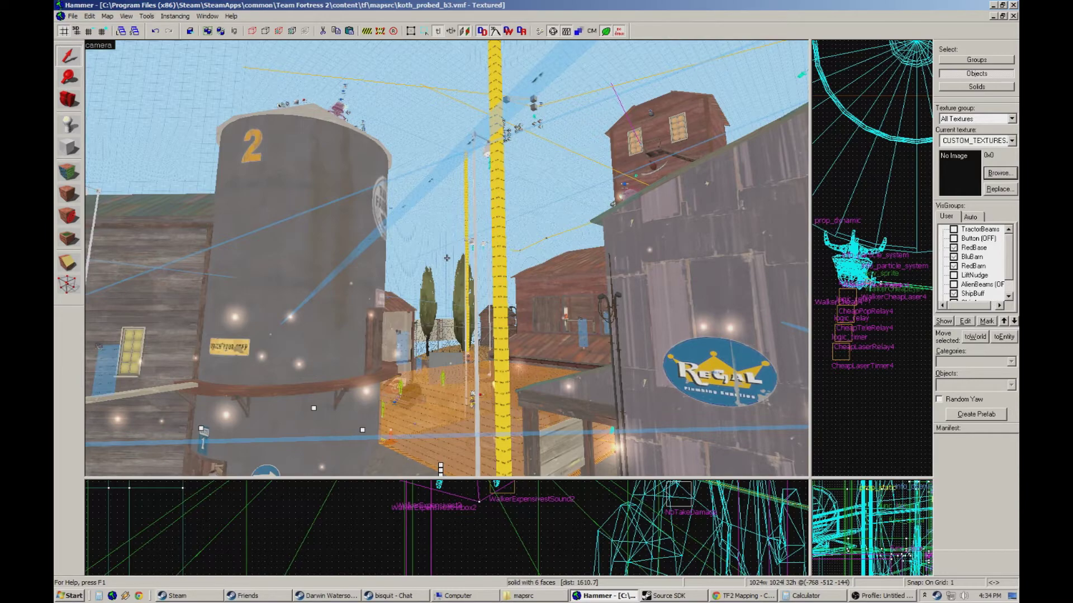
key(w)
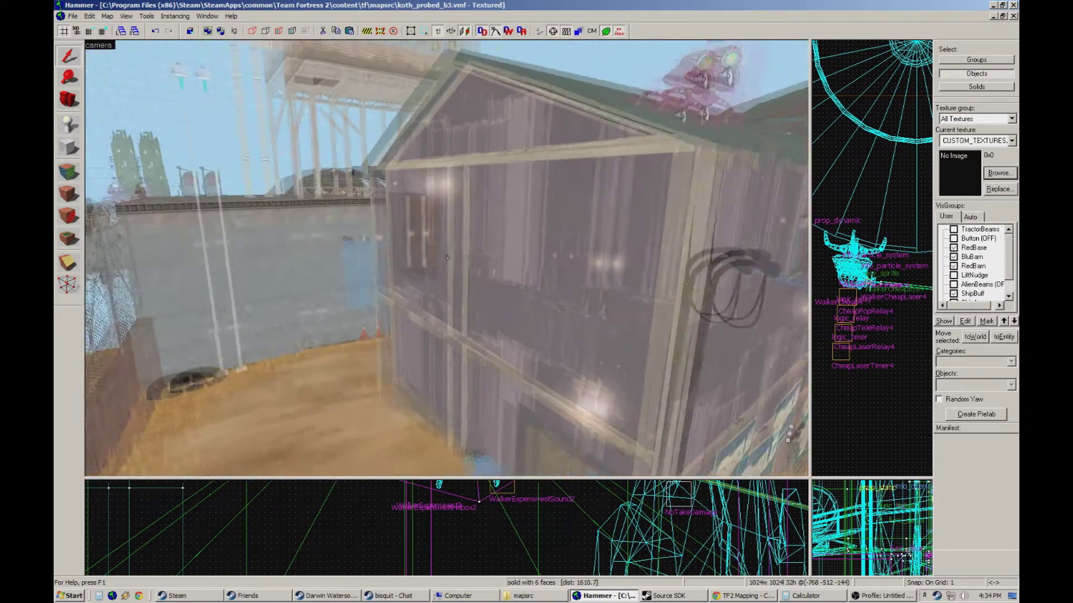
key(w)
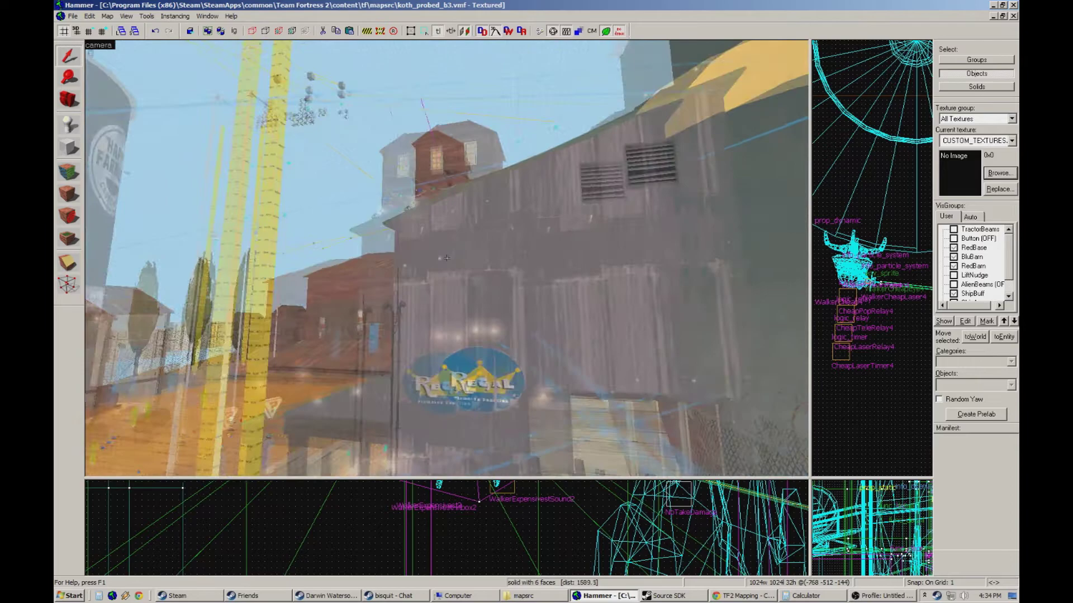
Survey the RED barn yard and surrounding rooftops, ending with the alley between the walker's crate and silo 2.
key(w)
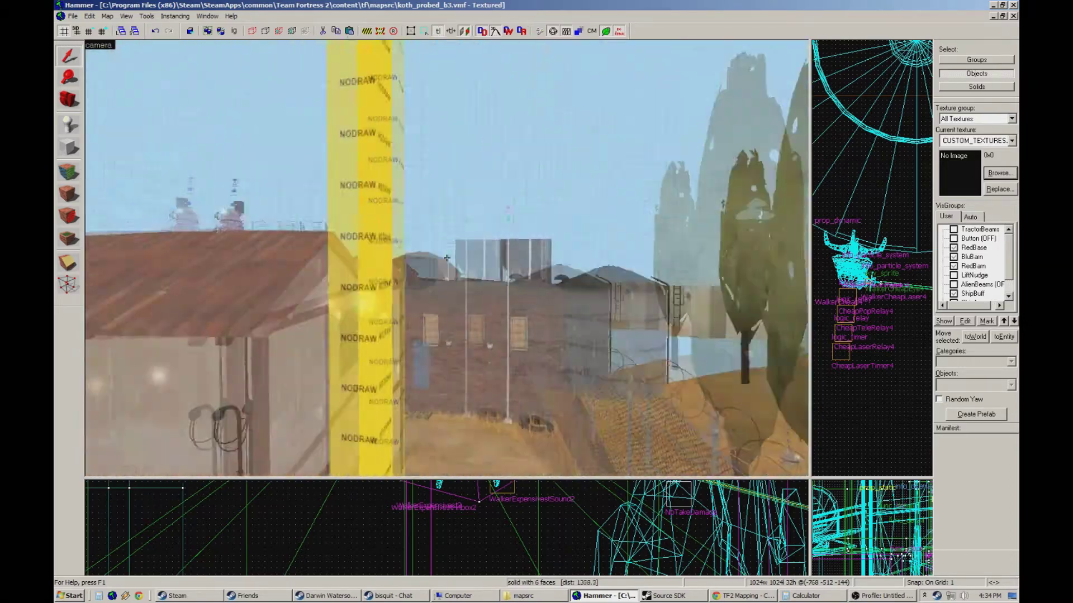
key(w)
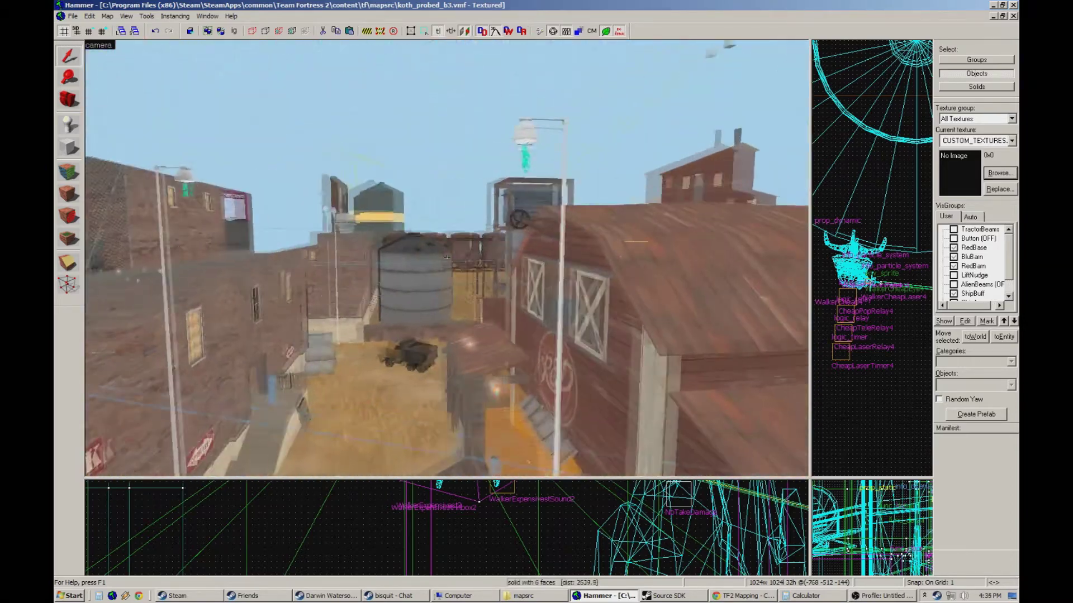
key(w)
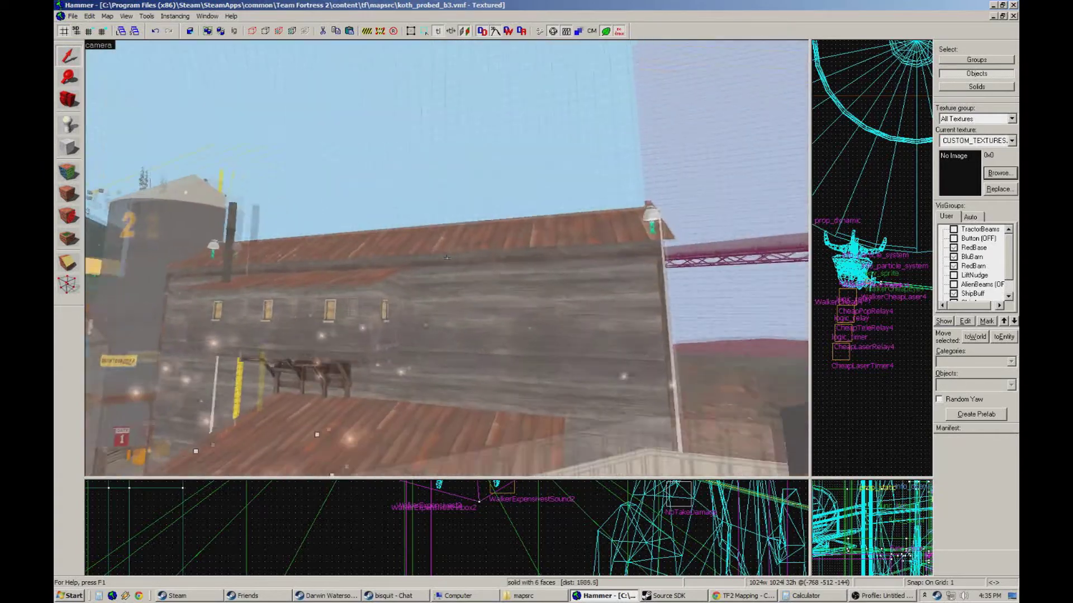
key(w)
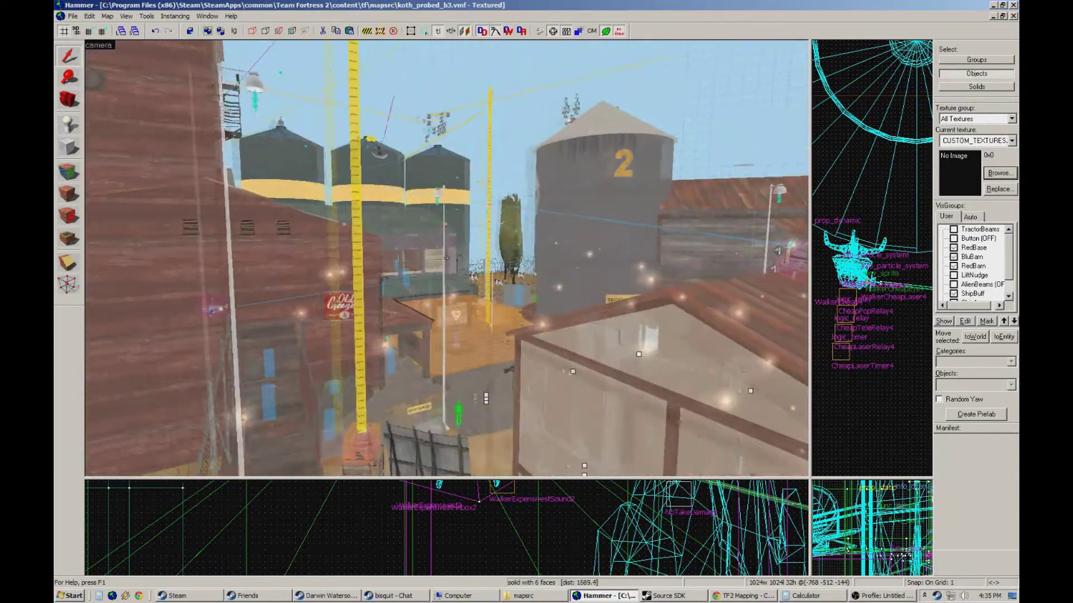
key(w)
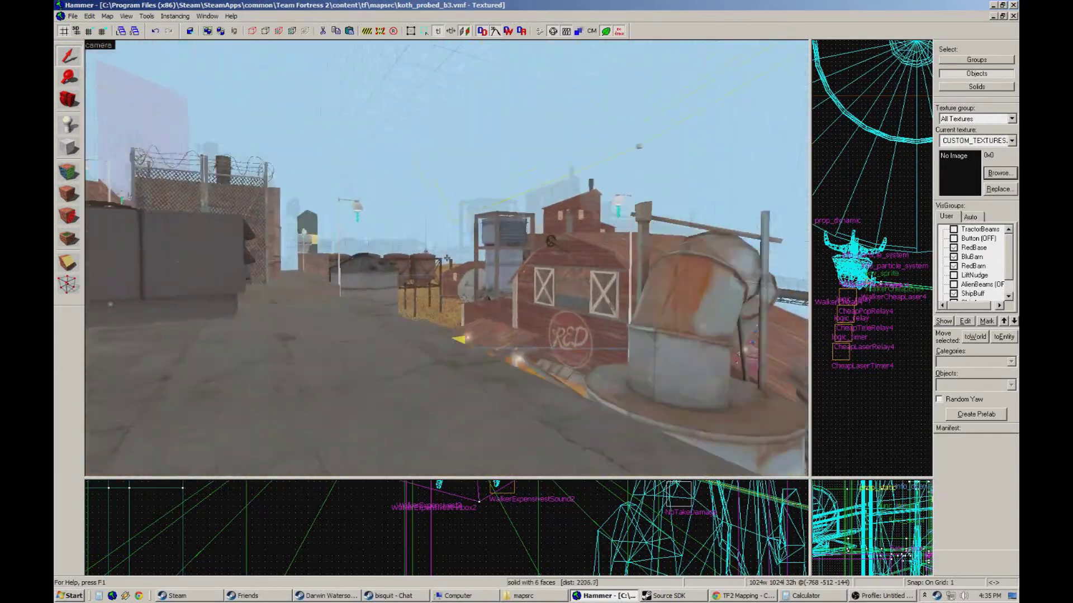
key(w)
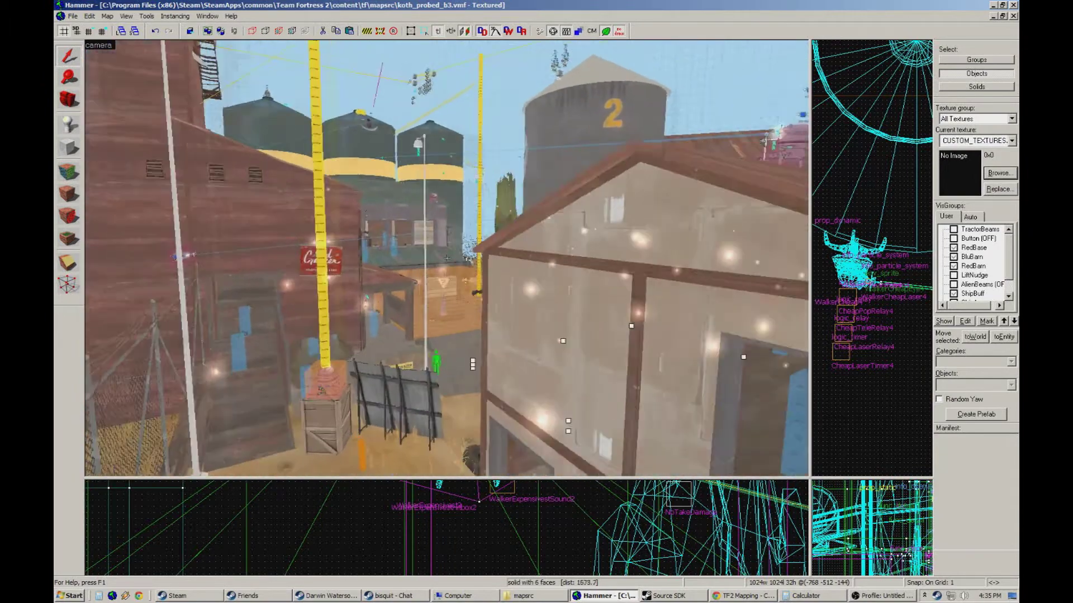
key(w)
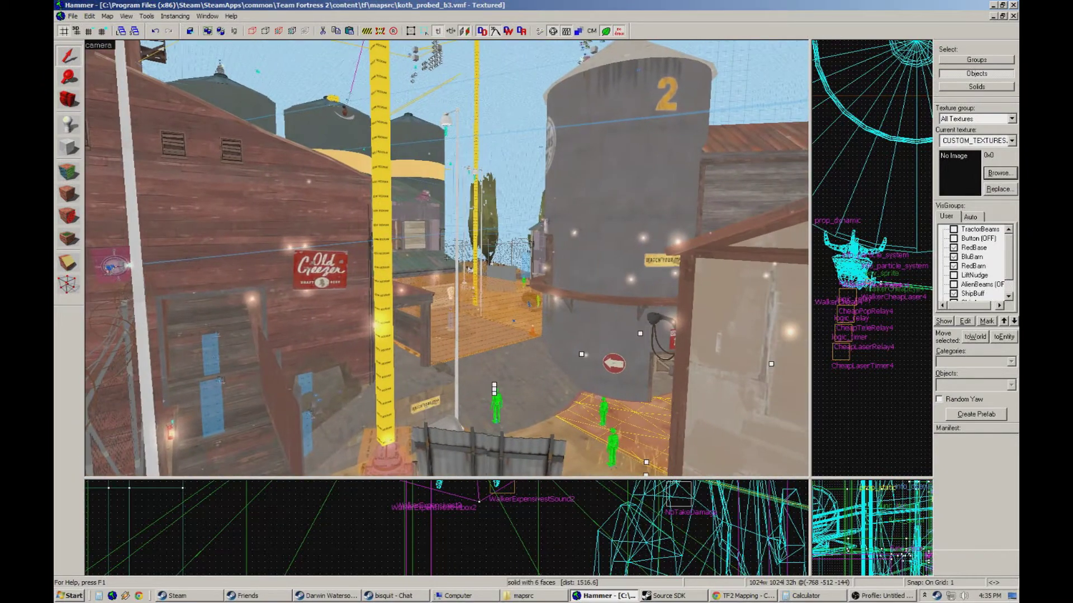